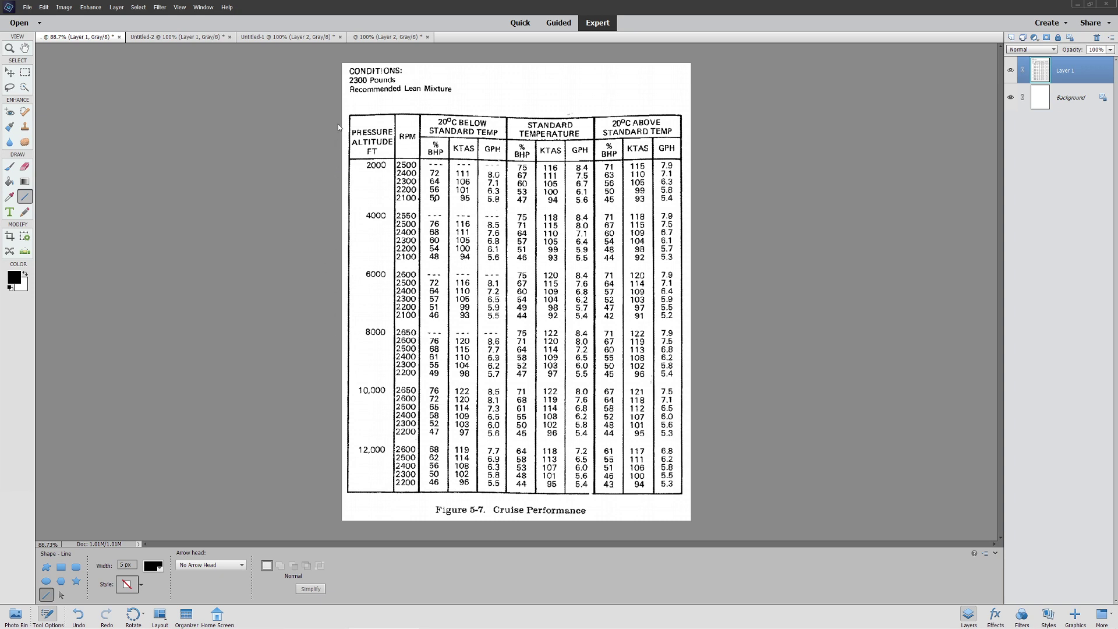
Look through the other open chart documents, then return to the Cruise Performance table.
left_click(158, 40)
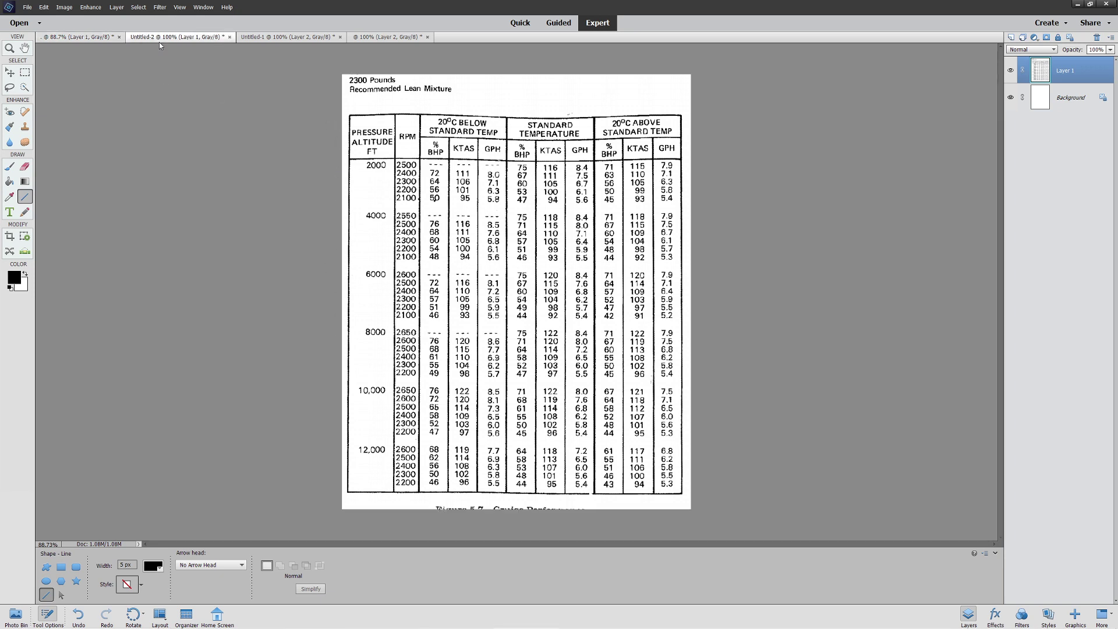
left_click(285, 37)
left_click(380, 37)
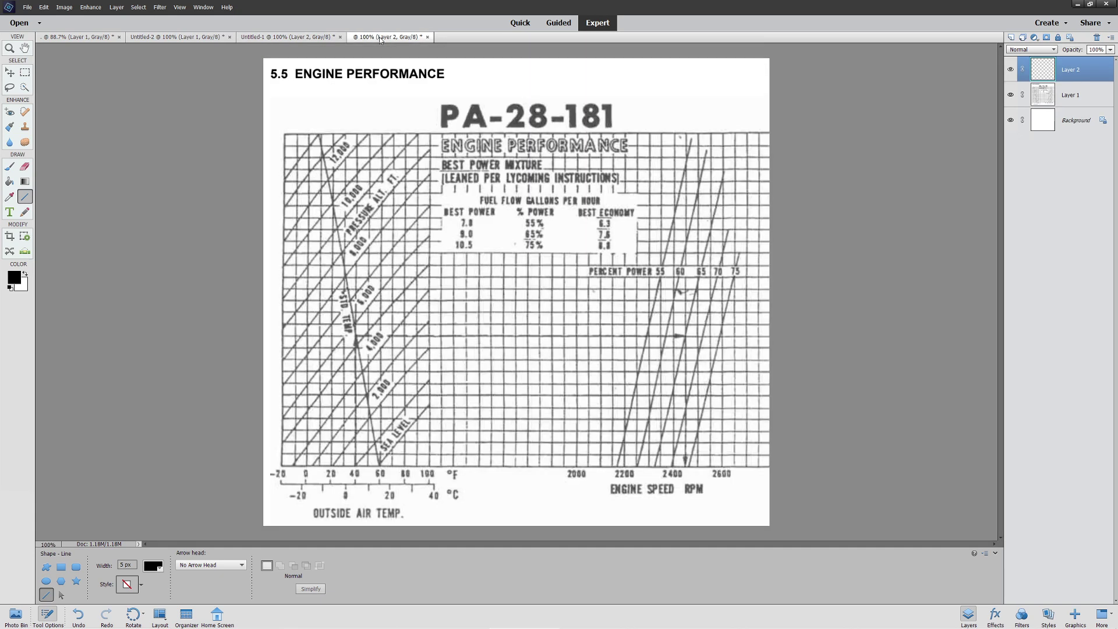
left_click(172, 38)
left_click(87, 36)
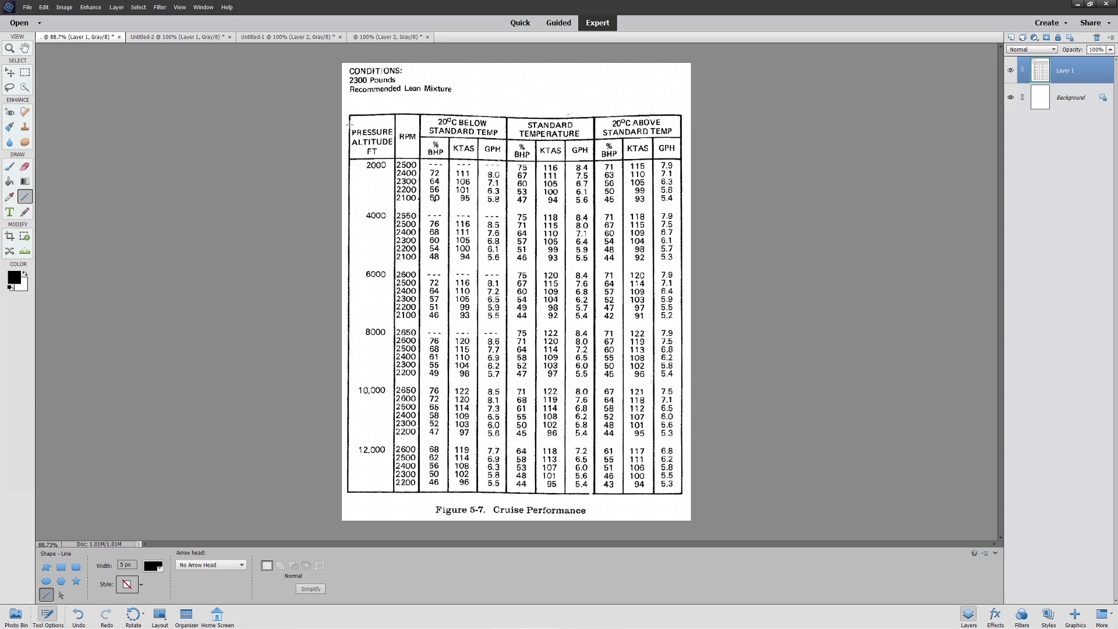
Draw lines under the 2000 and 4000 ft rows and two verticals down the 4000 rows.
left_click_drag(350, 124, 374, 96)
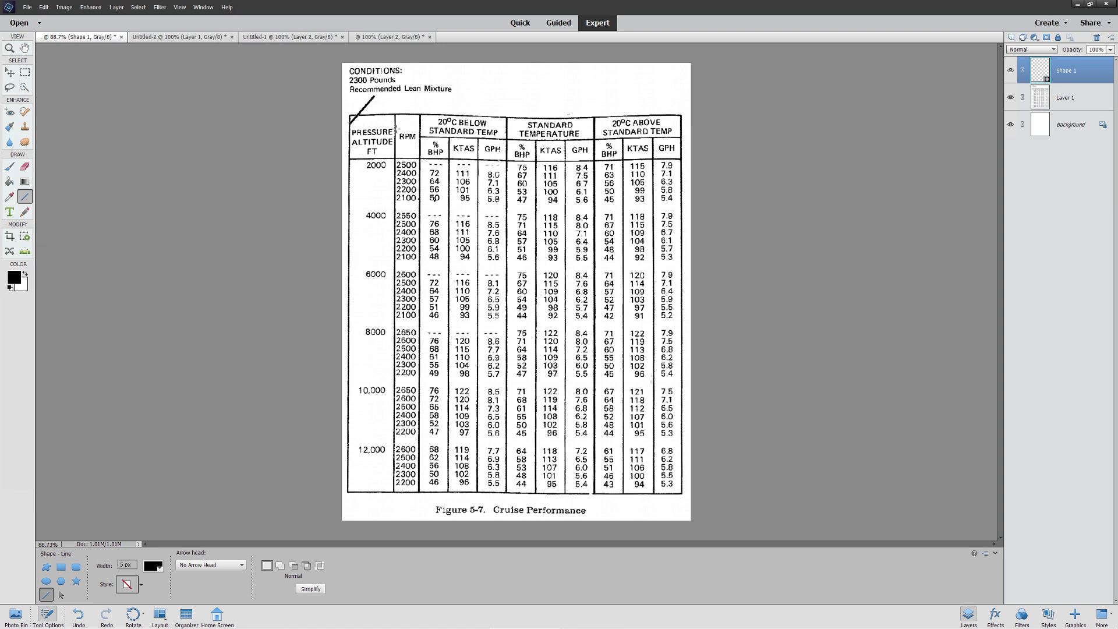
key("ctrl+z")
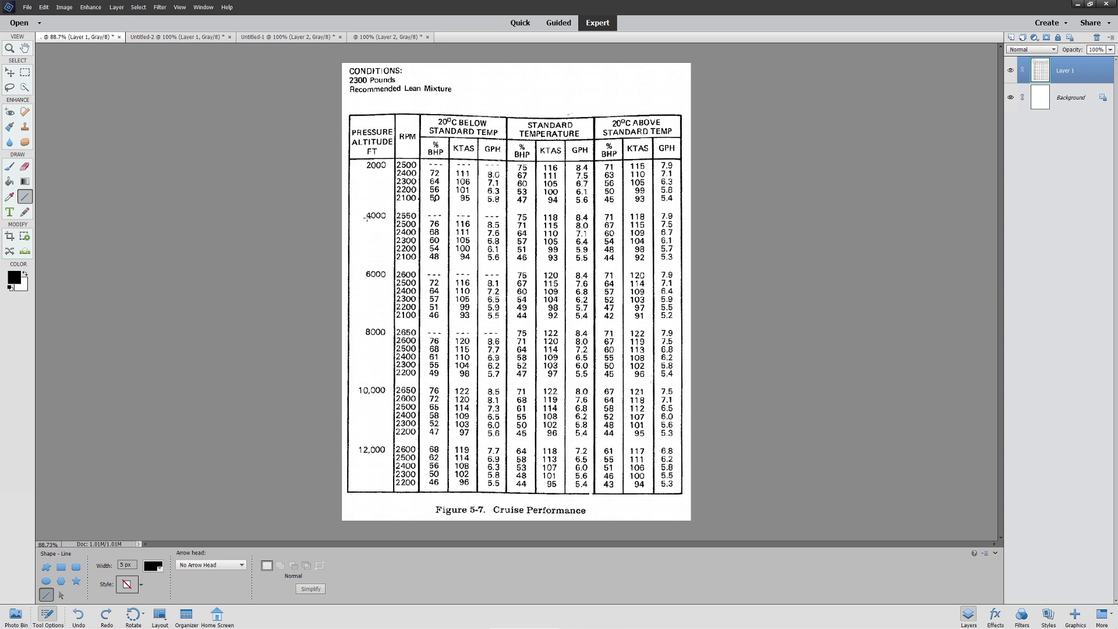
left_click_drag(360, 206, 685, 207)
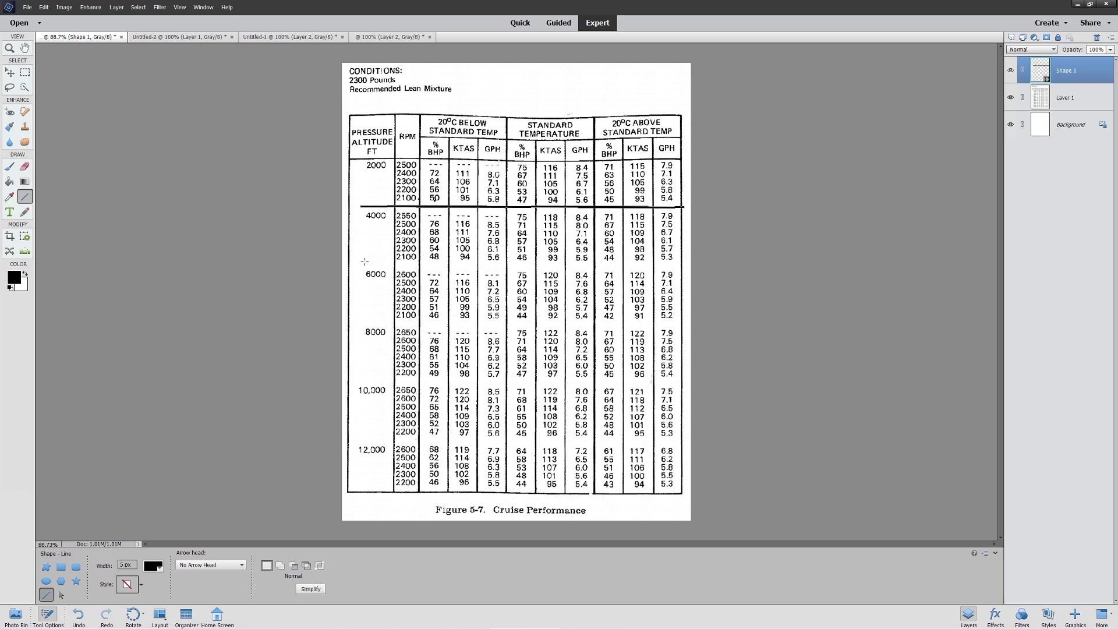
left_click_drag(364, 262, 690, 262)
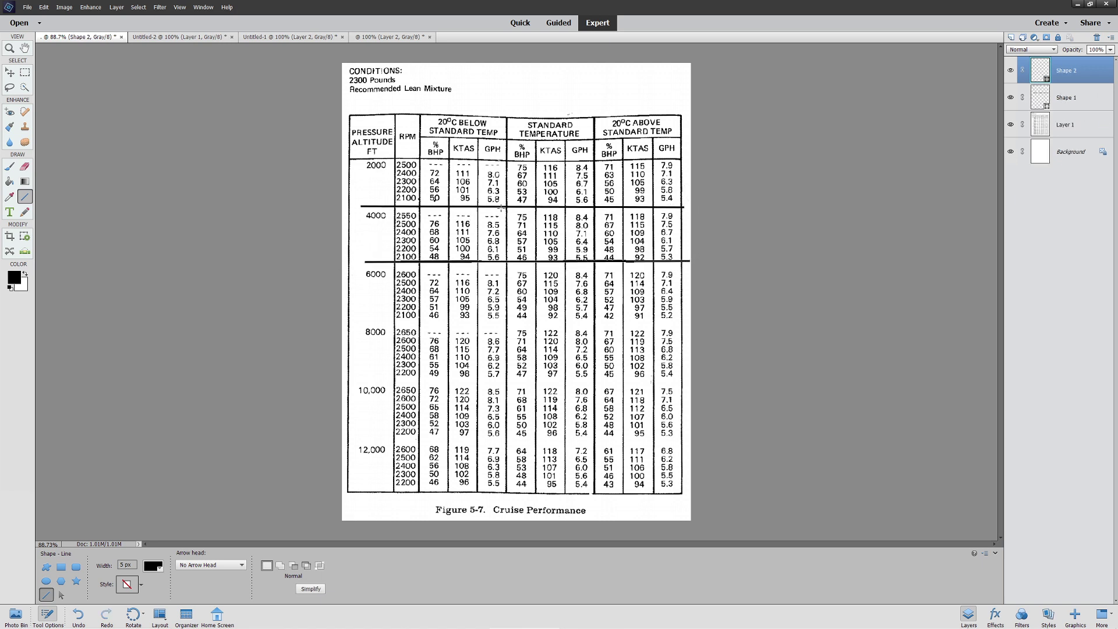
left_click_drag(504, 208, 506, 262)
left_click_drag(594, 208, 594, 261)
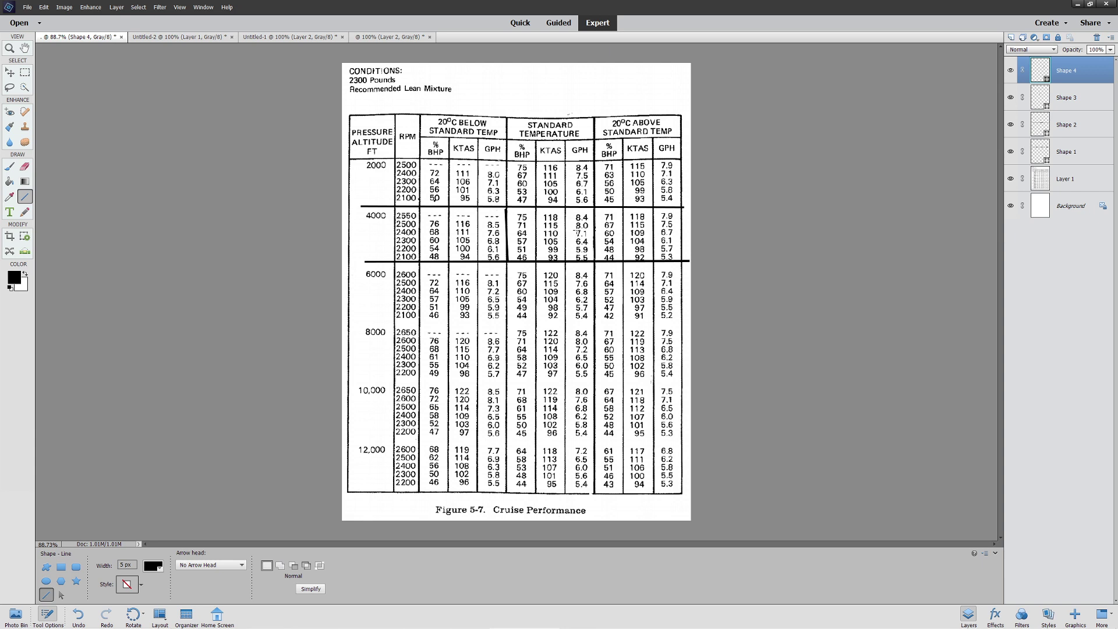
Open Calculator and compute 30 − 1.1 − 2.9 = 26.
key("XF86Calculator")
type("30")
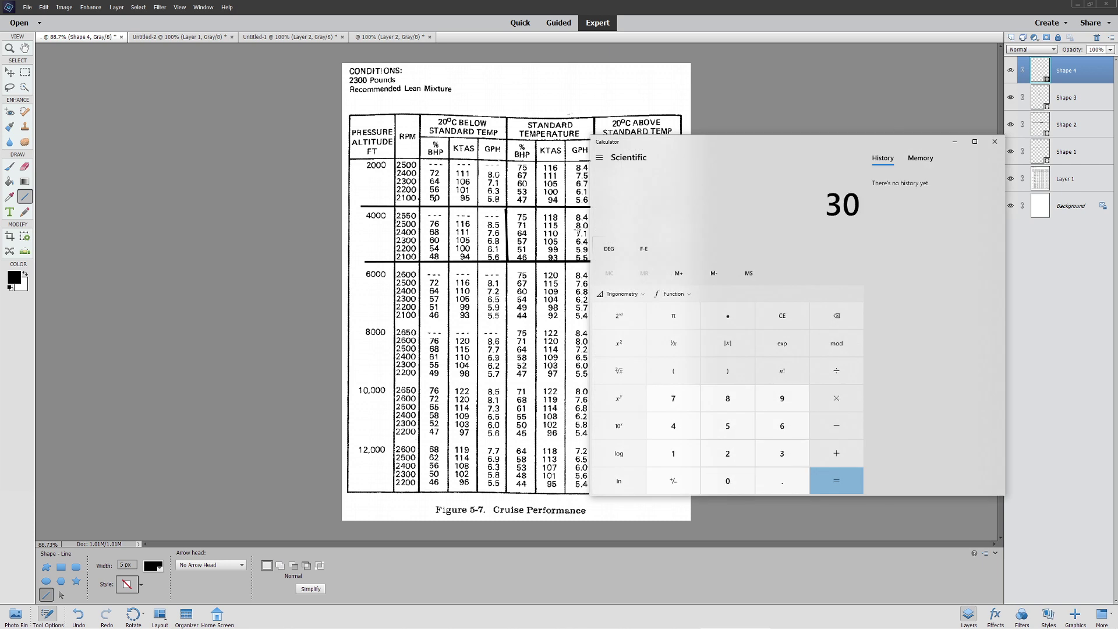
left_click_drag(714, 146, 775, 137)
type("-1.1")
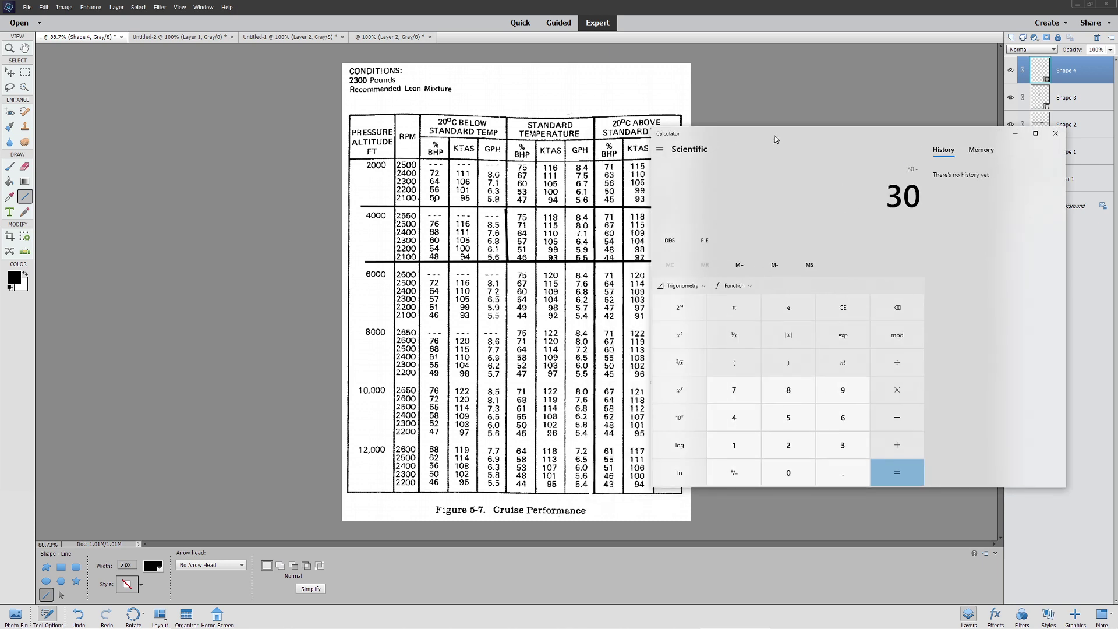
key("Return")
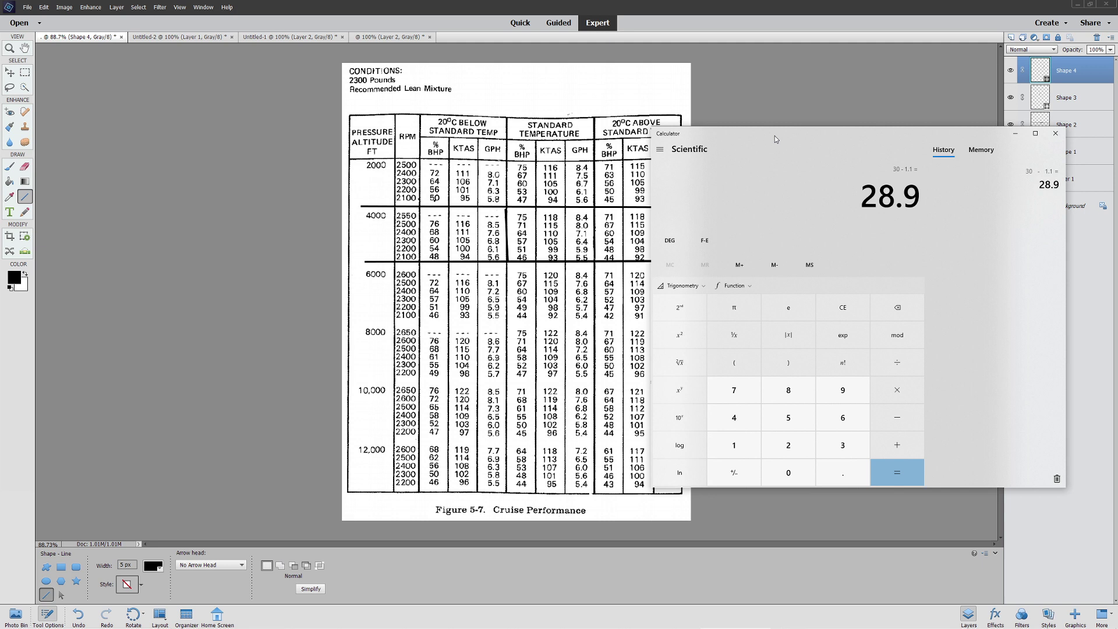
type("- 2.9")
key("Return")
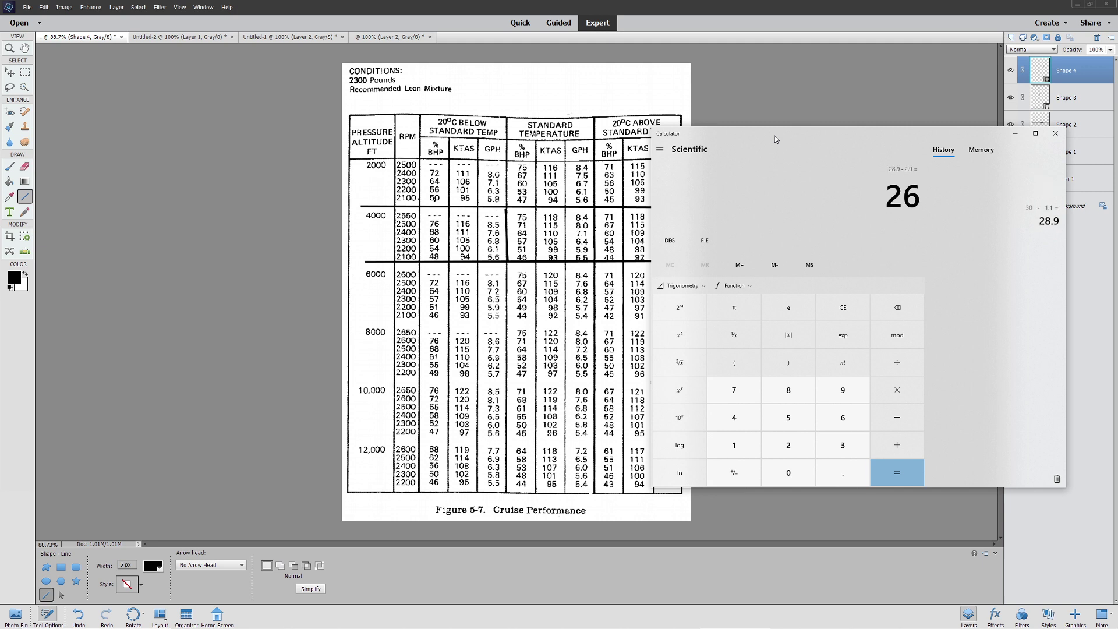
Divide 26 by 7.1 and multiply by 110, giving about 402.8, then highlight 402.
left_click_drag(774, 136, 819, 108)
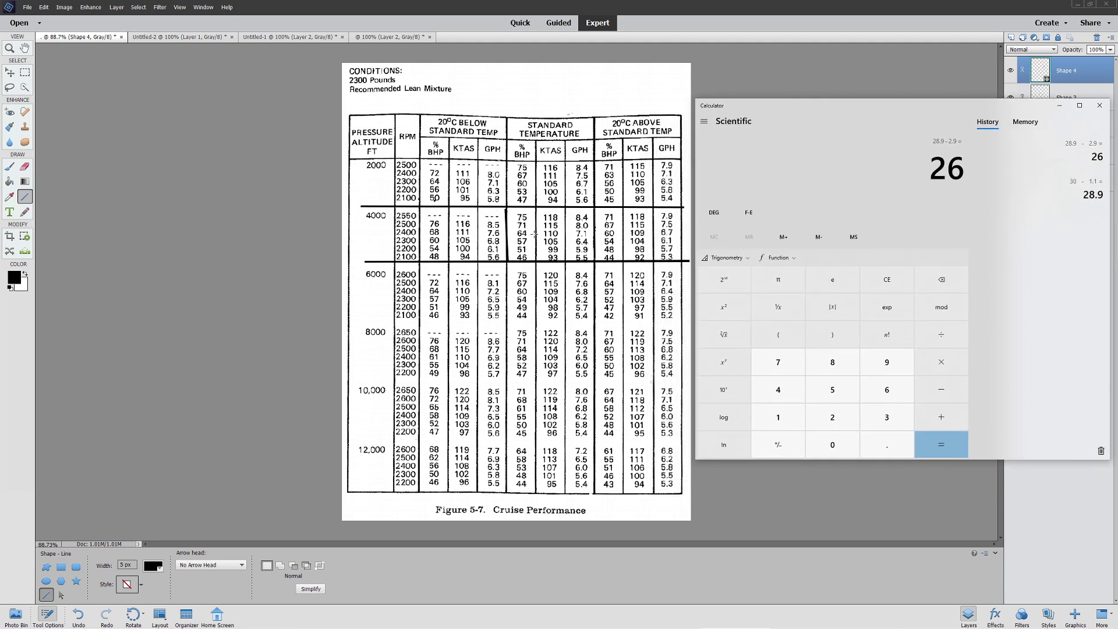
type("/7.1")
key("Return")
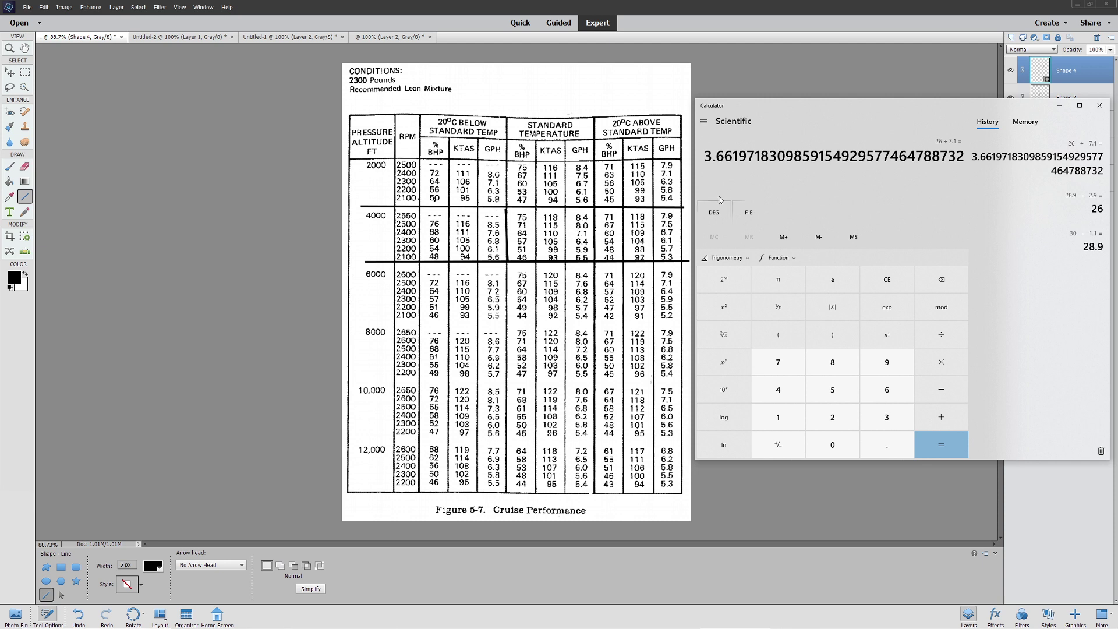
type("*110")
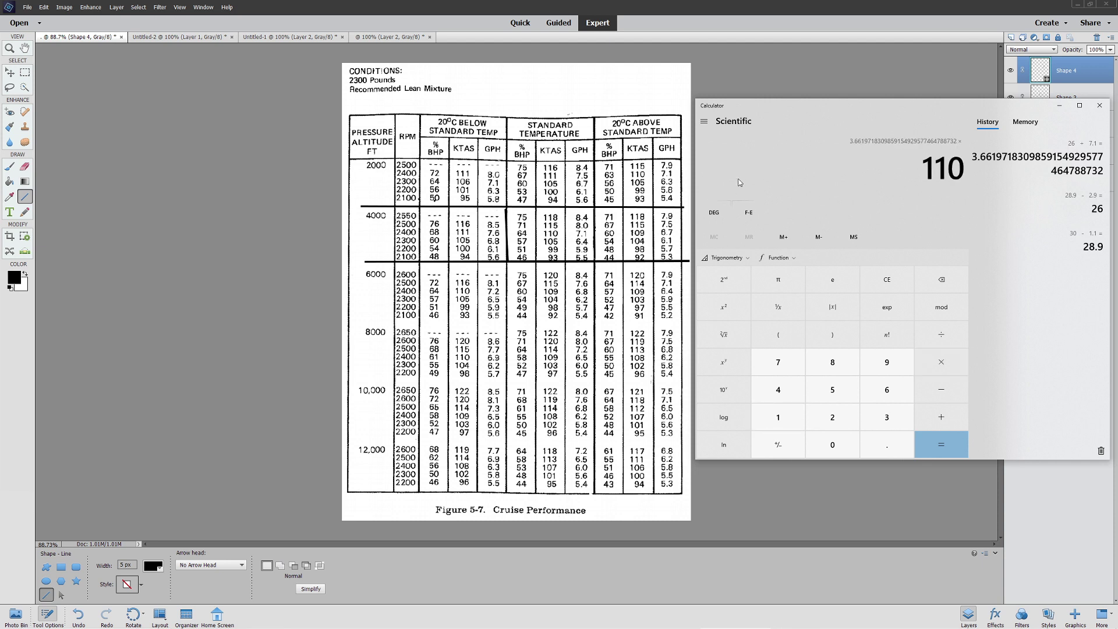
key("Return")
left_click_drag(732, 156, 704, 155)
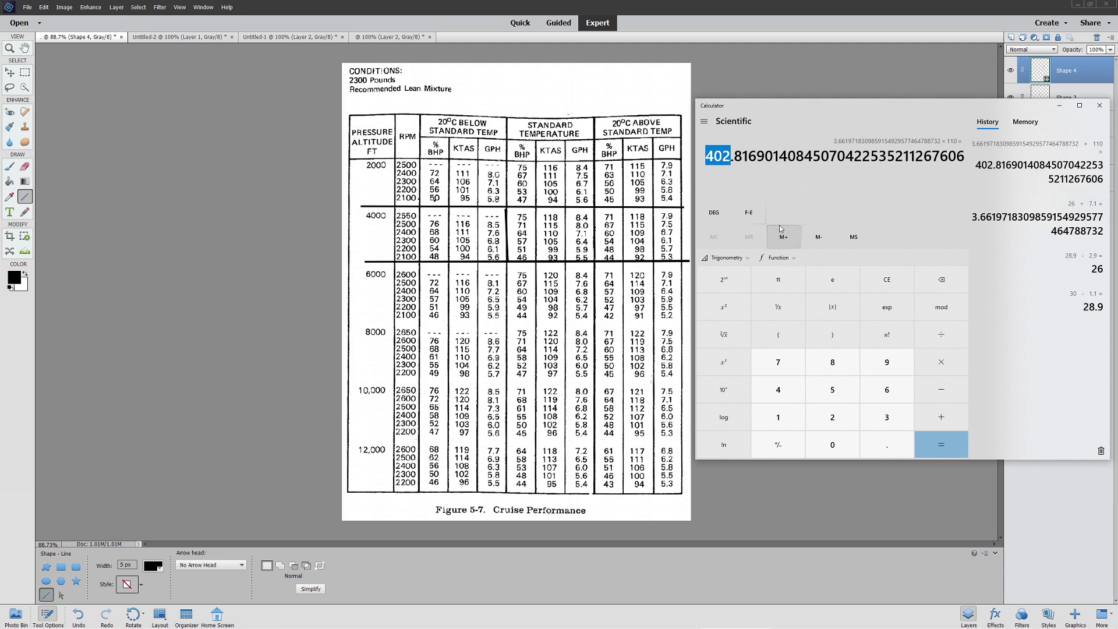
Compute 26 ÷ 8.4 × 118 ≈ 365.2.
type("26")
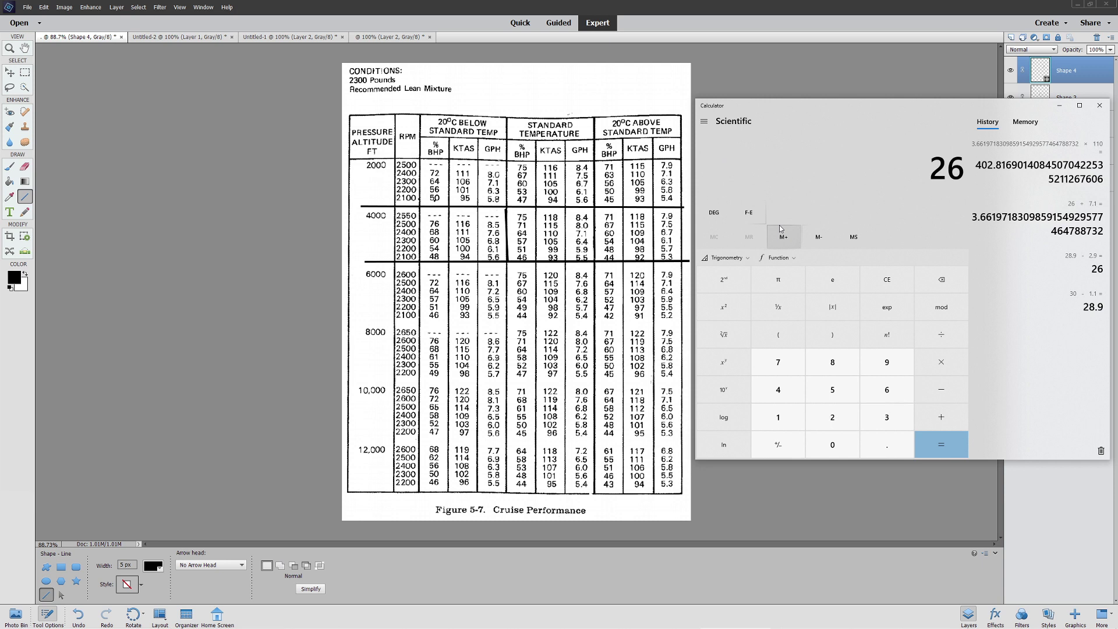
key("slash")
type("8.4")
key("Return")
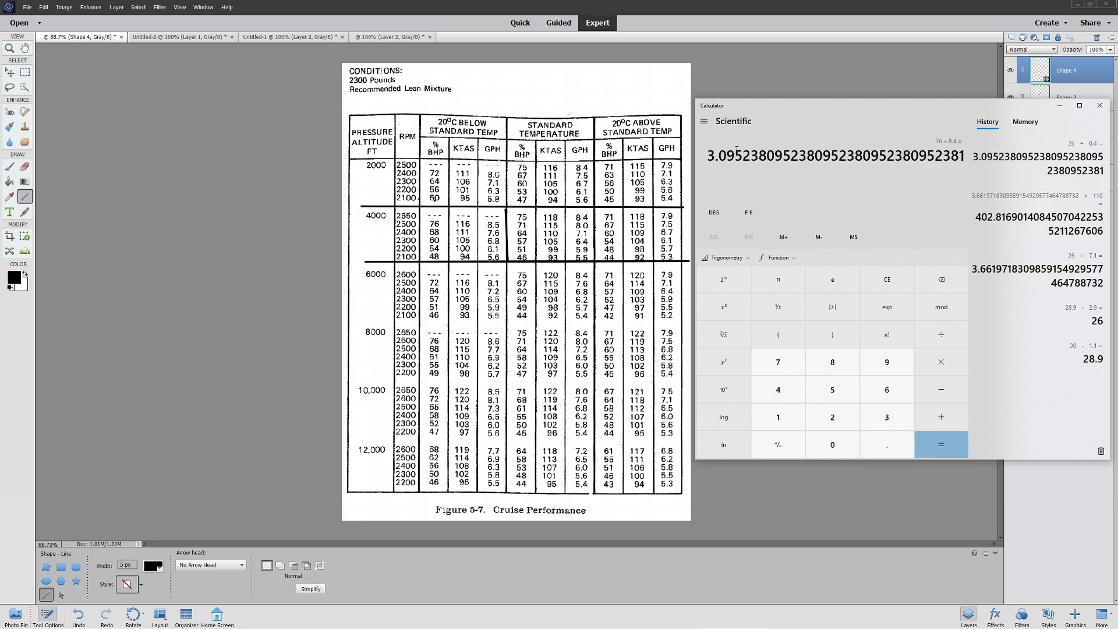
key("asterisk")
type("118")
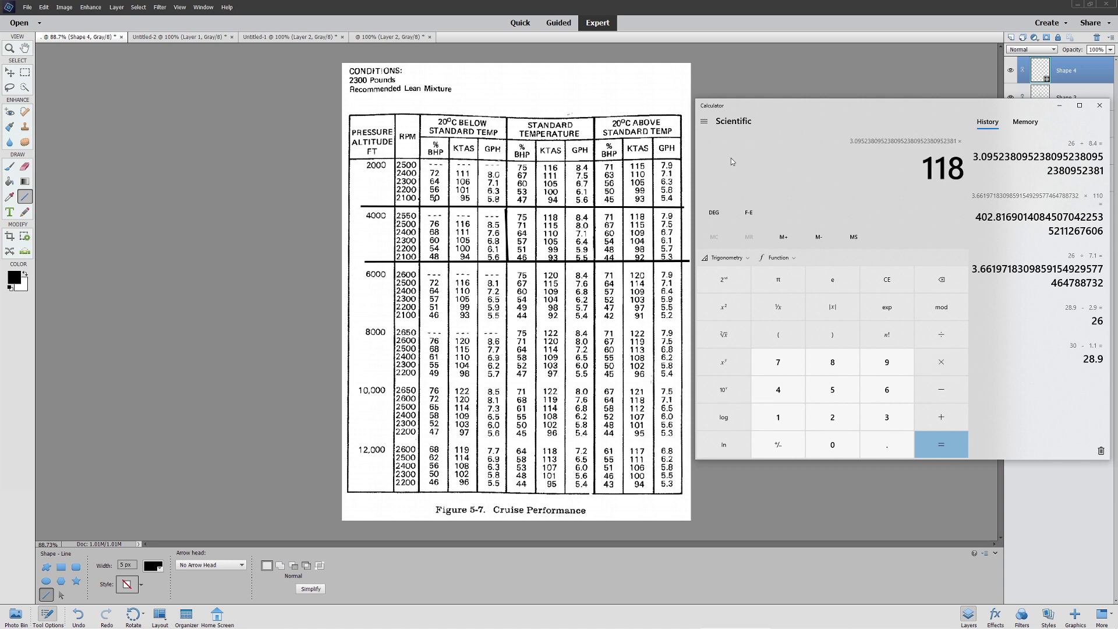
key("Return")
Highlight 365 in the result and 402 in the earlier result, then clear the highlight.
double_click(732, 158)
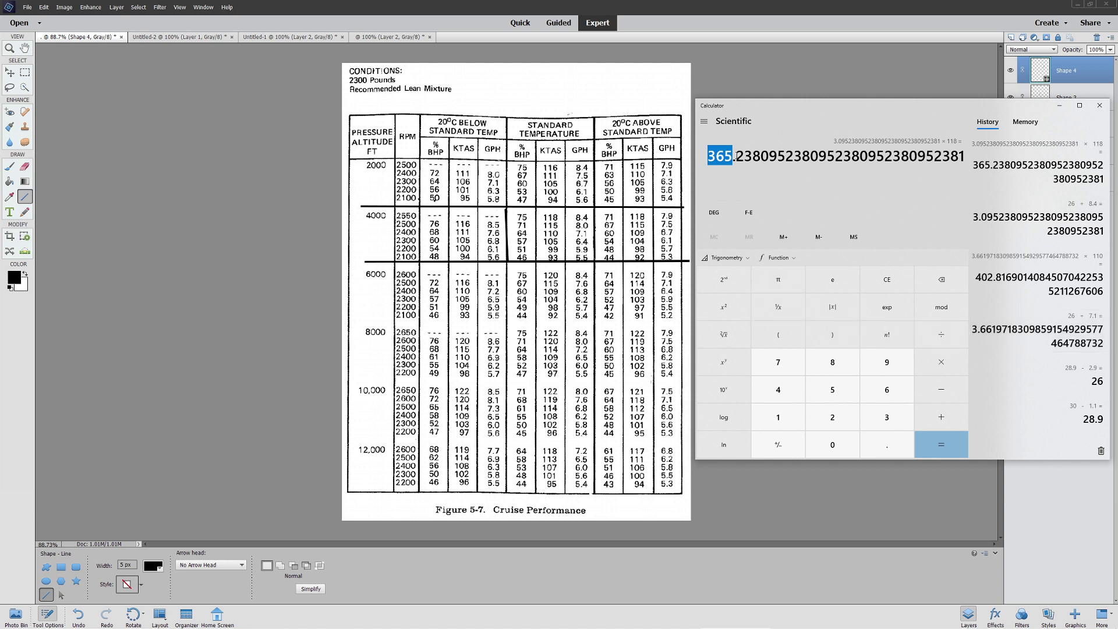
left_click_drag(976, 277, 998, 278)
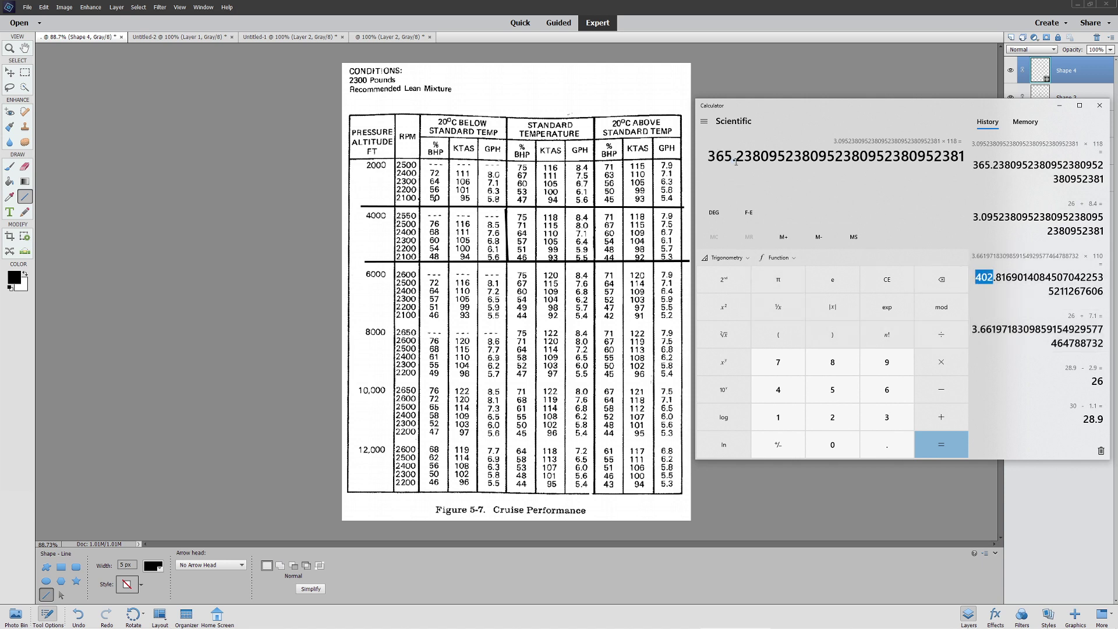
left_click_drag(736, 156, 701, 160)
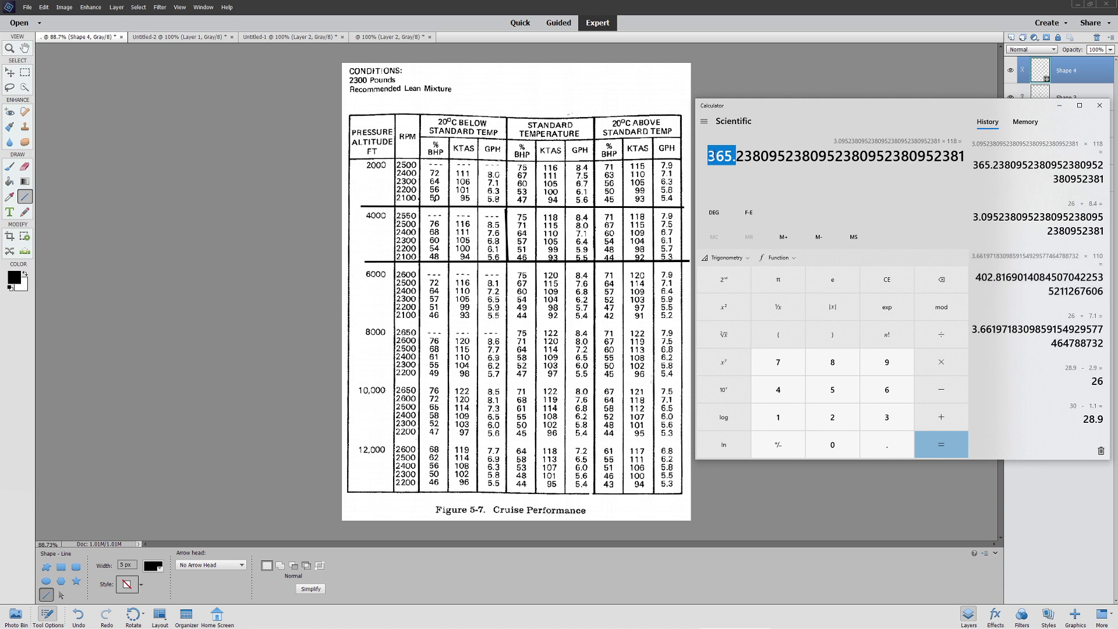
left_click(728, 158)
Compute 26 ÷ 93, then 26 ÷ 5.5 = 4.7272, and highlight that result.
type("26/93")
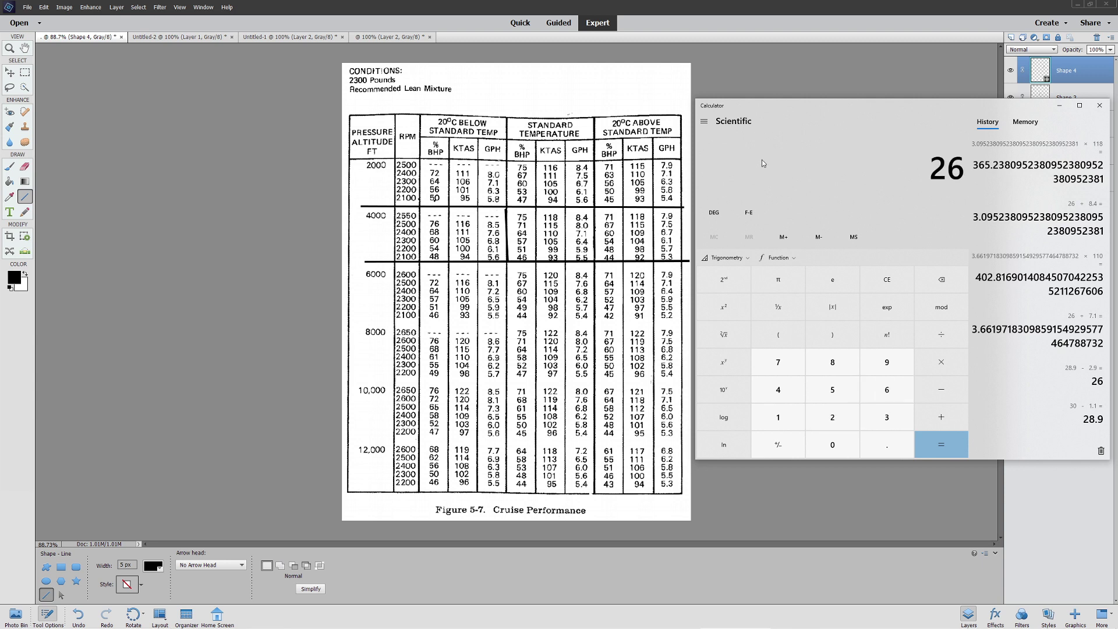
key("Return")
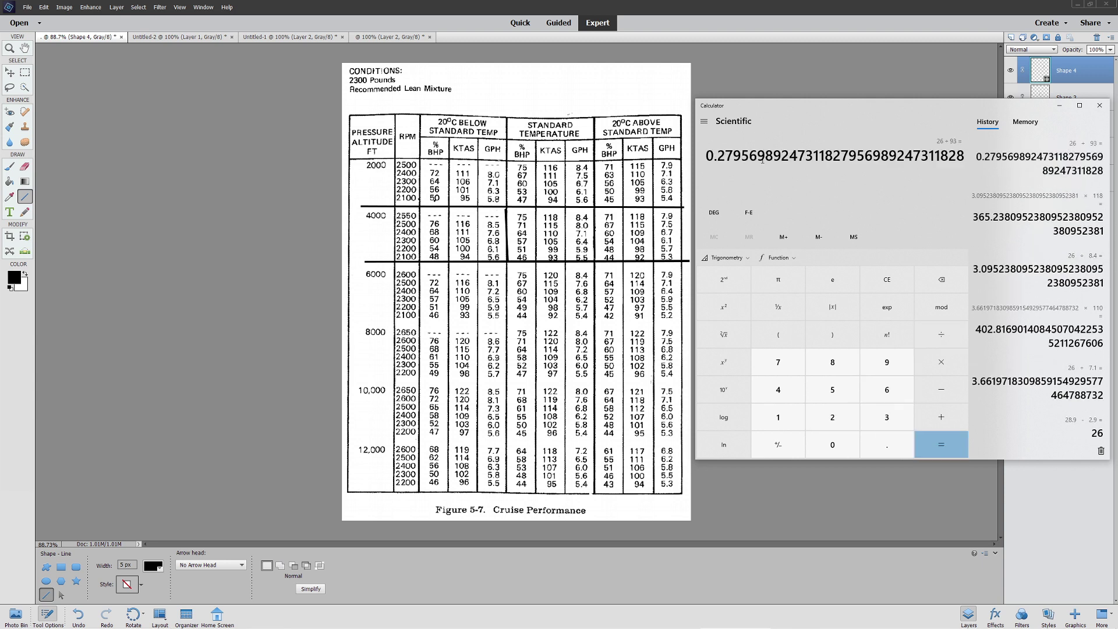
type("26/5.5")
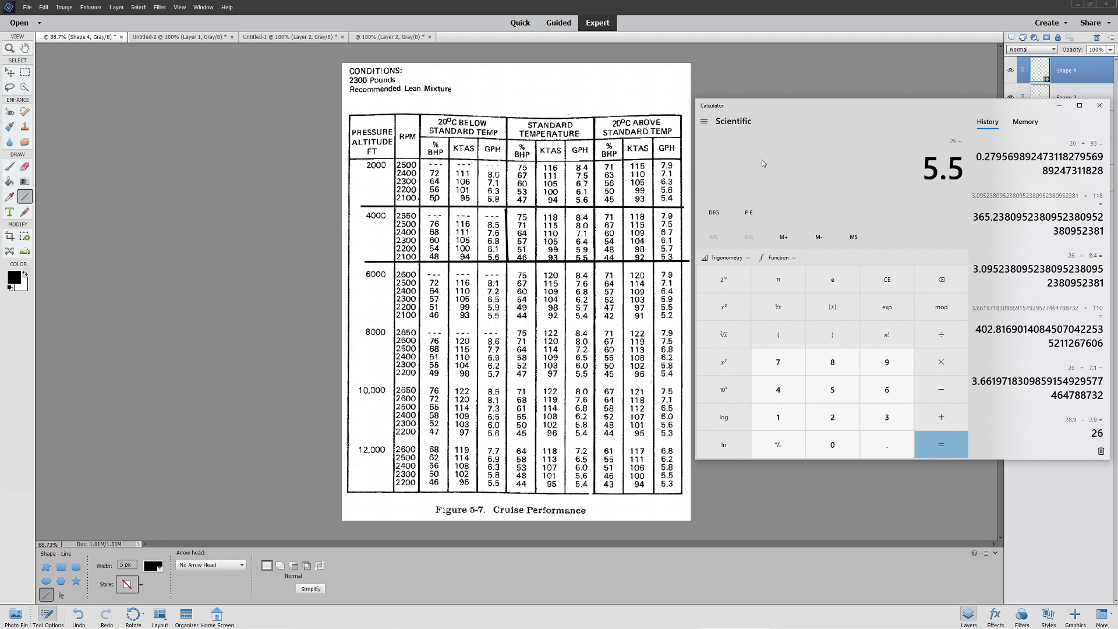
key("Return")
left_click_drag(762, 159, 697, 161)
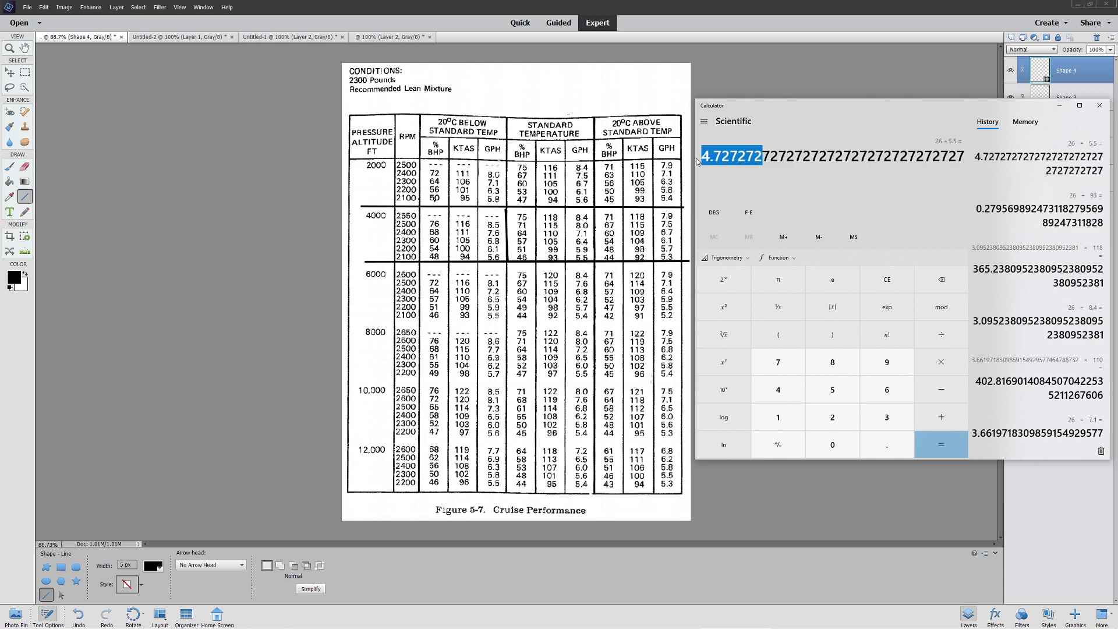
left_click(725, 167)
Multiply the 4.7272 result to about 439.64 and highlight its 439 part.
type("*9")
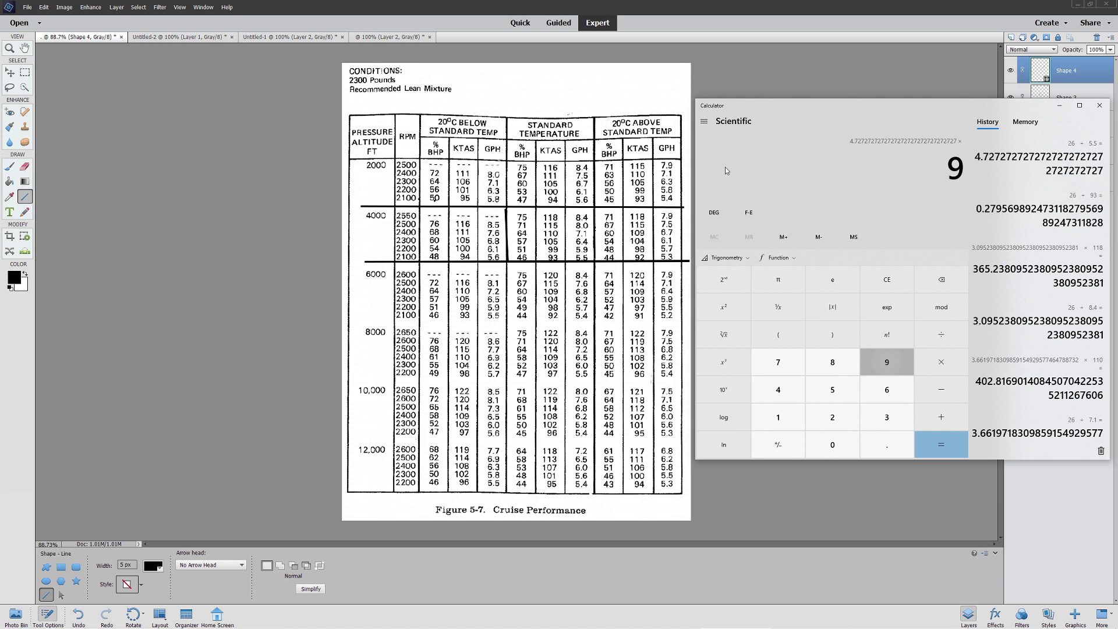
key("Return")
left_click_drag(733, 156, 704, 156)
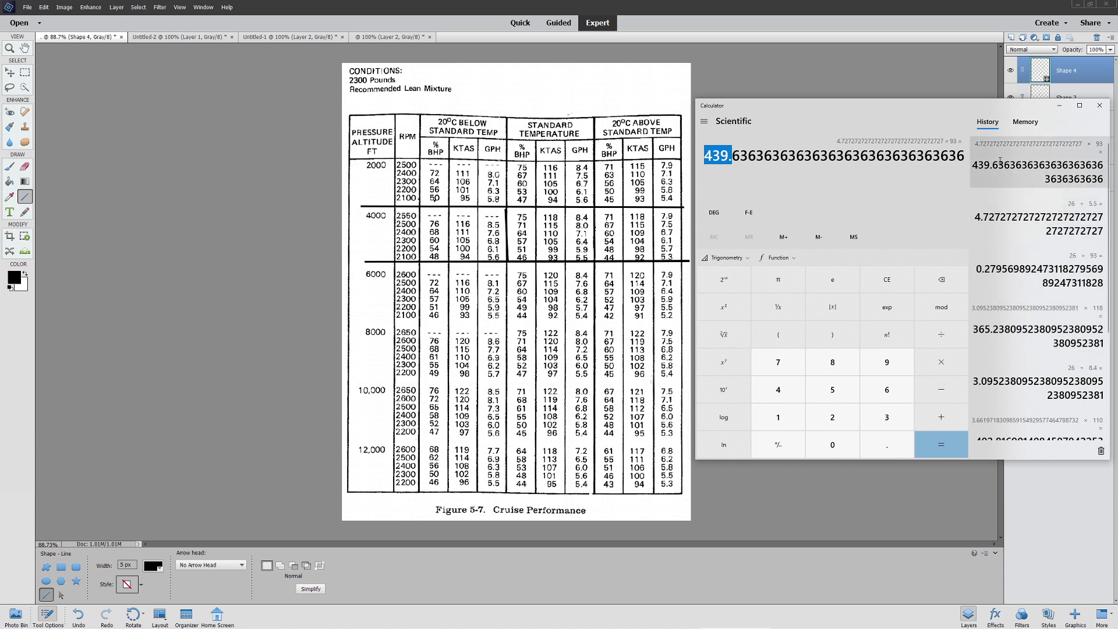
scroll(993, 170, "down", 3)
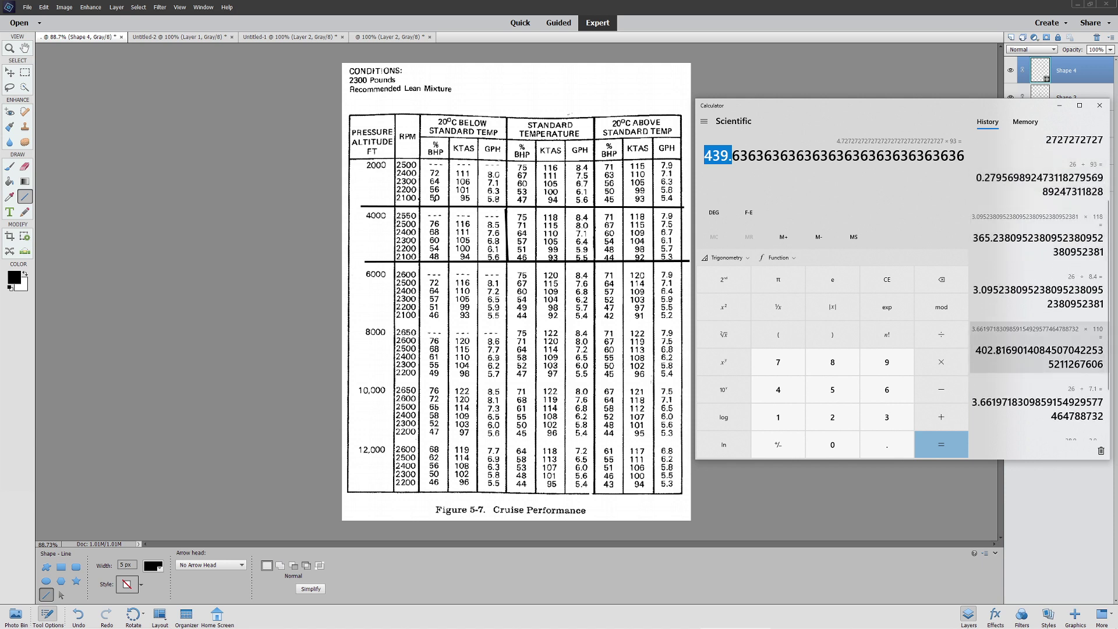
scroll(993, 357, "up", 3)
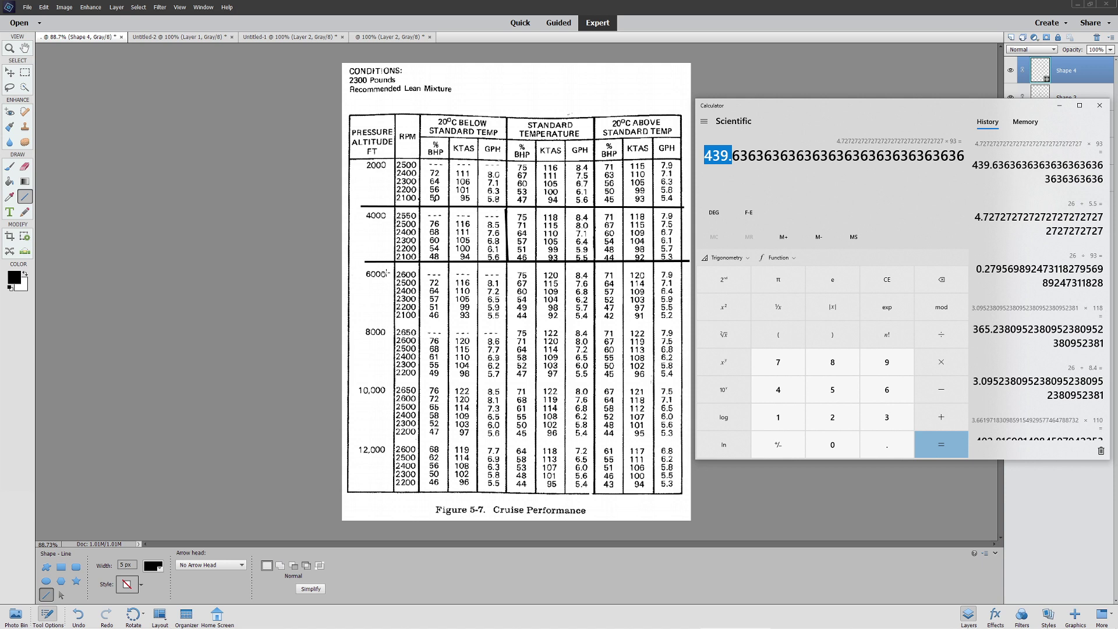
Compute 26 ÷ 8.4 × 122 ≈ 377.62.
left_click(726, 184)
type("2")
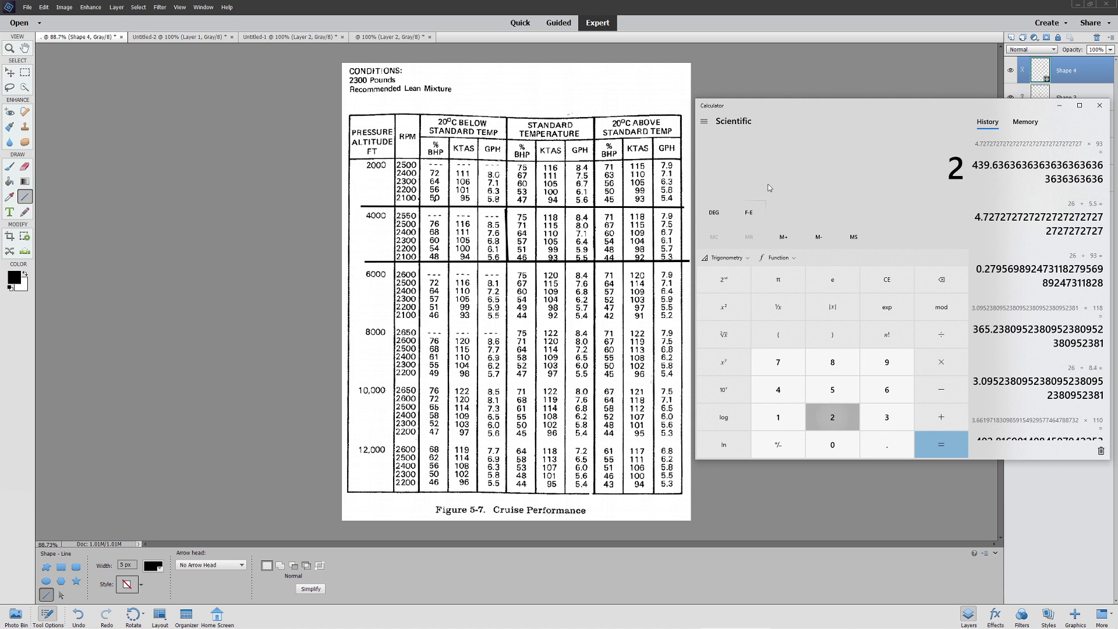
type("6/8.4")
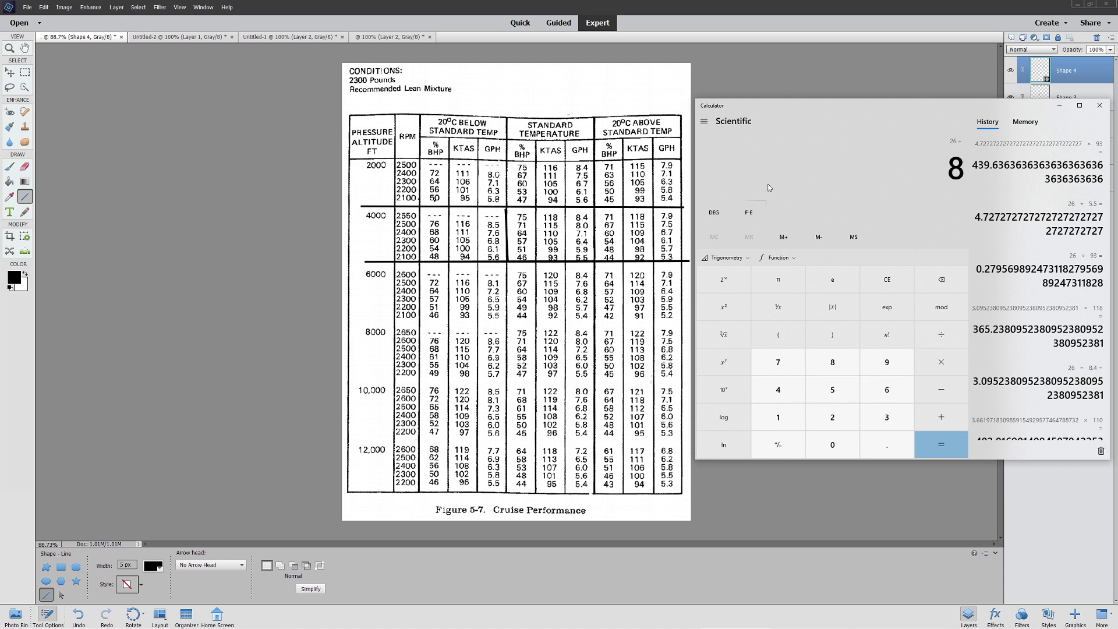
key("Return")
type("*")
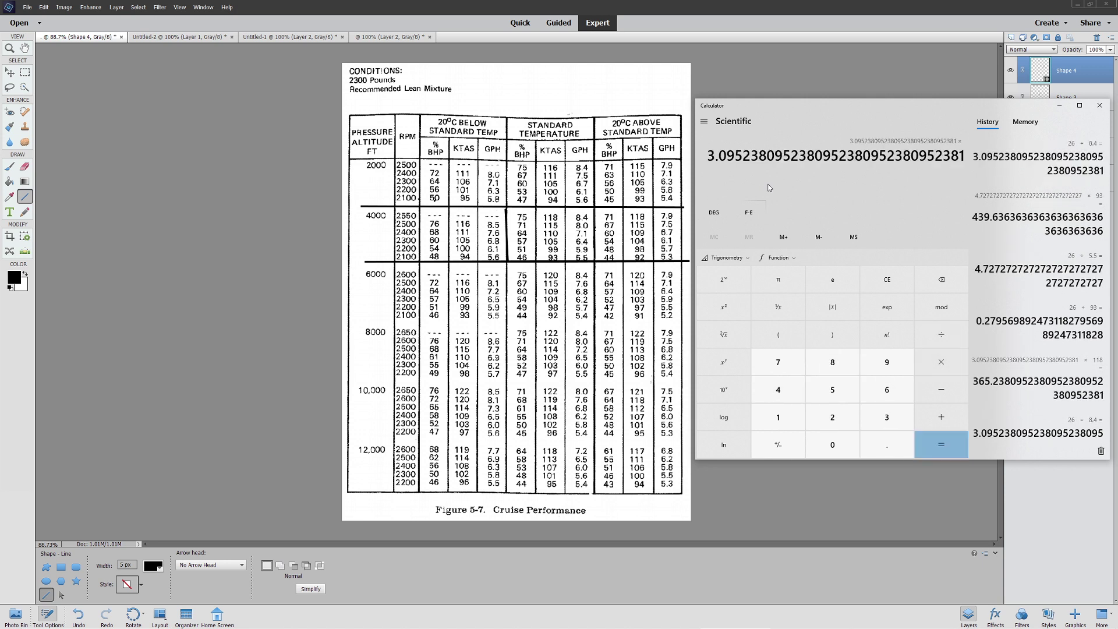
type("122")
key("Return")
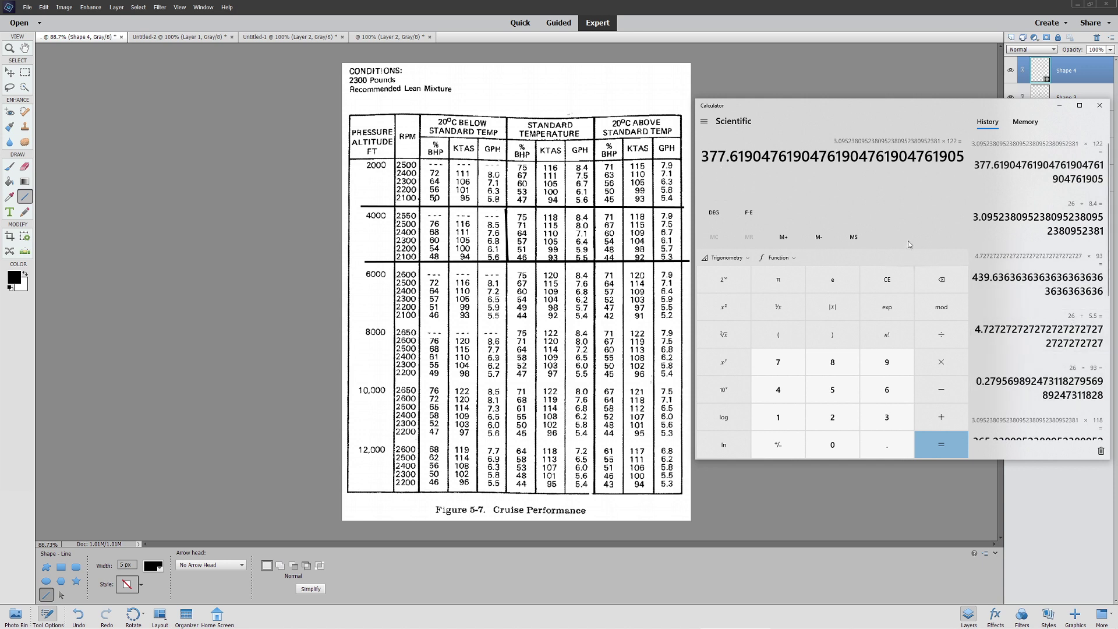
scroll(988, 306, "down", 3)
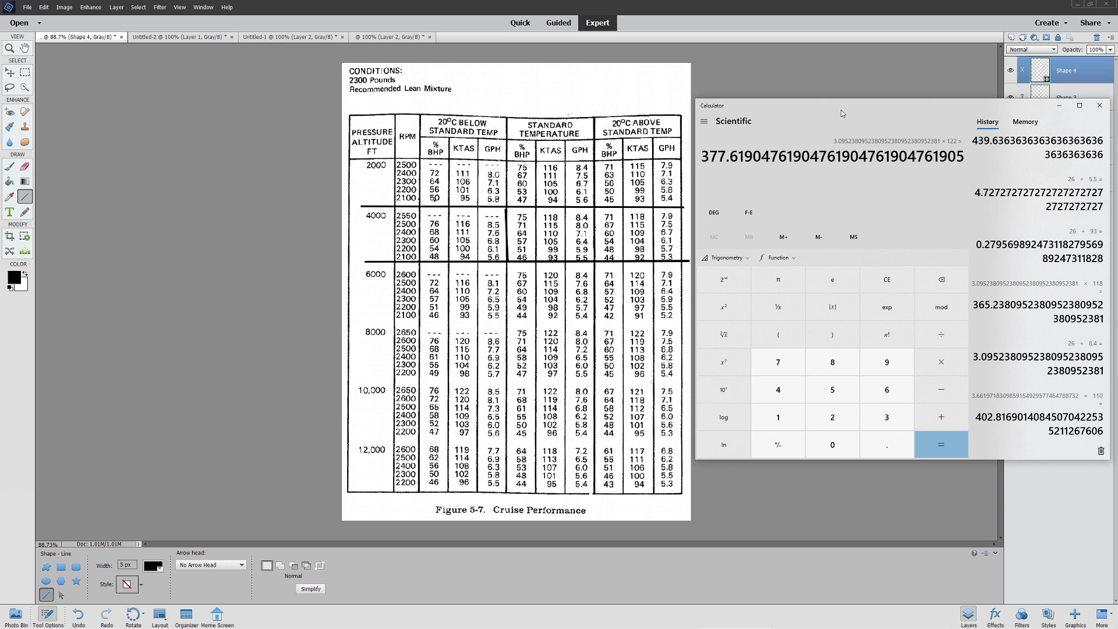
Close Calculator and bring up the PA-28-181 range chart (Untitled-2).
left_click_drag(841, 110, 812, 118)
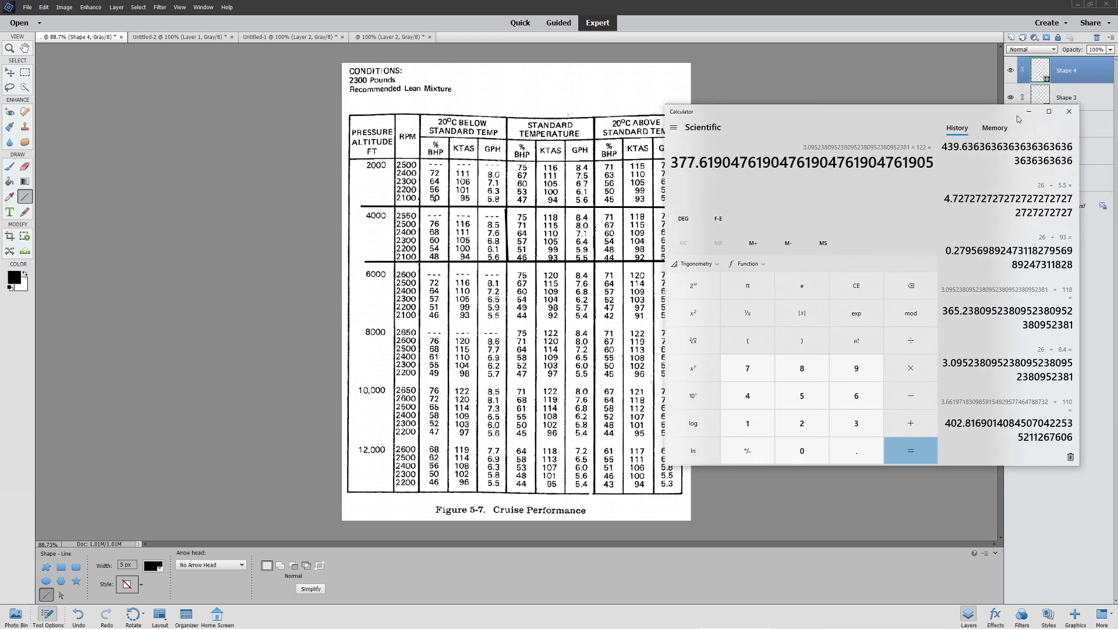
left_click(1069, 111)
left_click(172, 36)
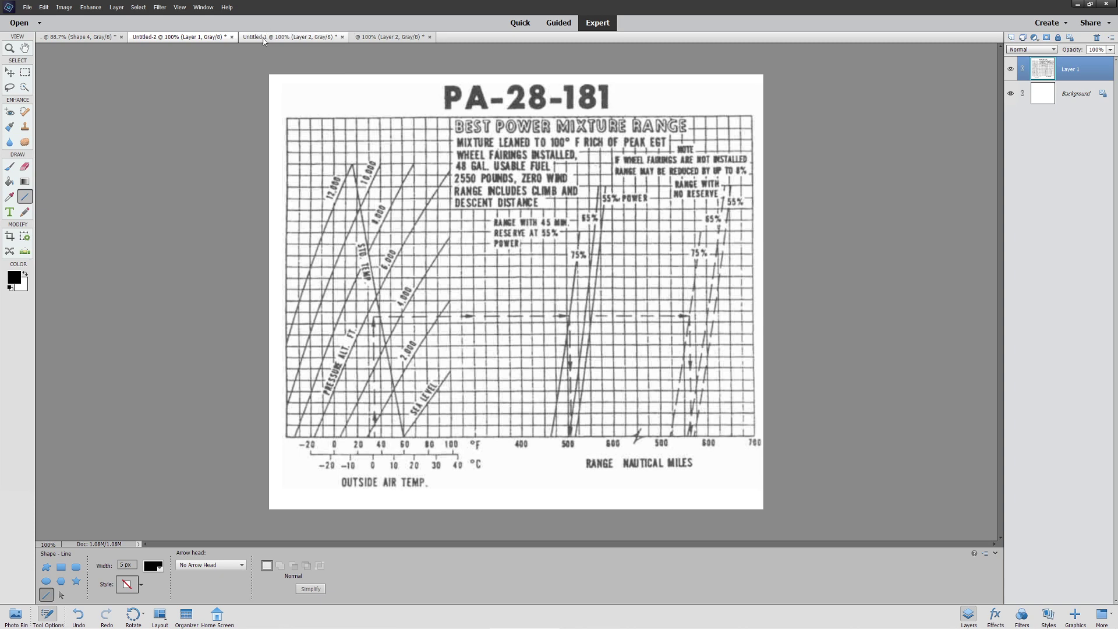
Draw a line across the 2000 ft, 2400 RPM cruise row, then cycle back to the range chart.
key("ctrl+shift+Tab")
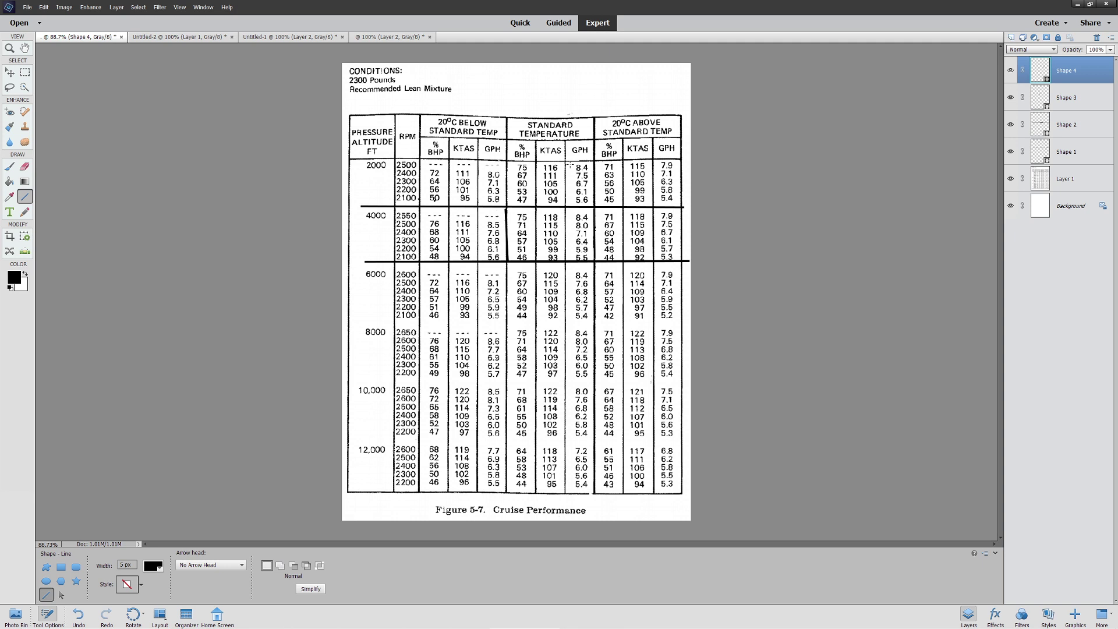
left_click_drag(541, 171, 641, 171)
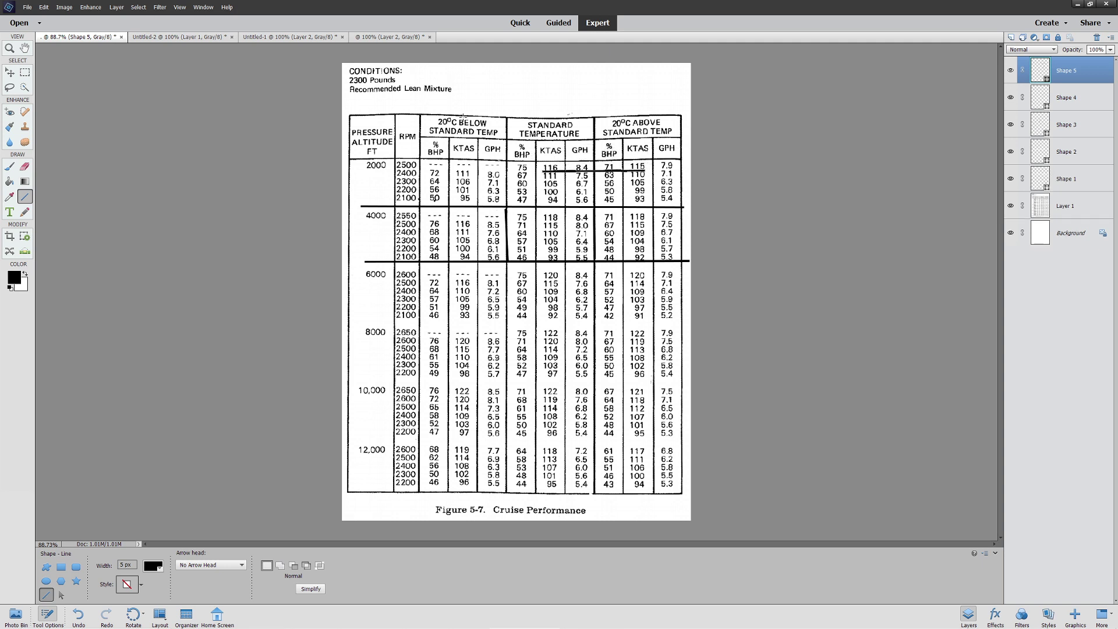
left_click(196, 37)
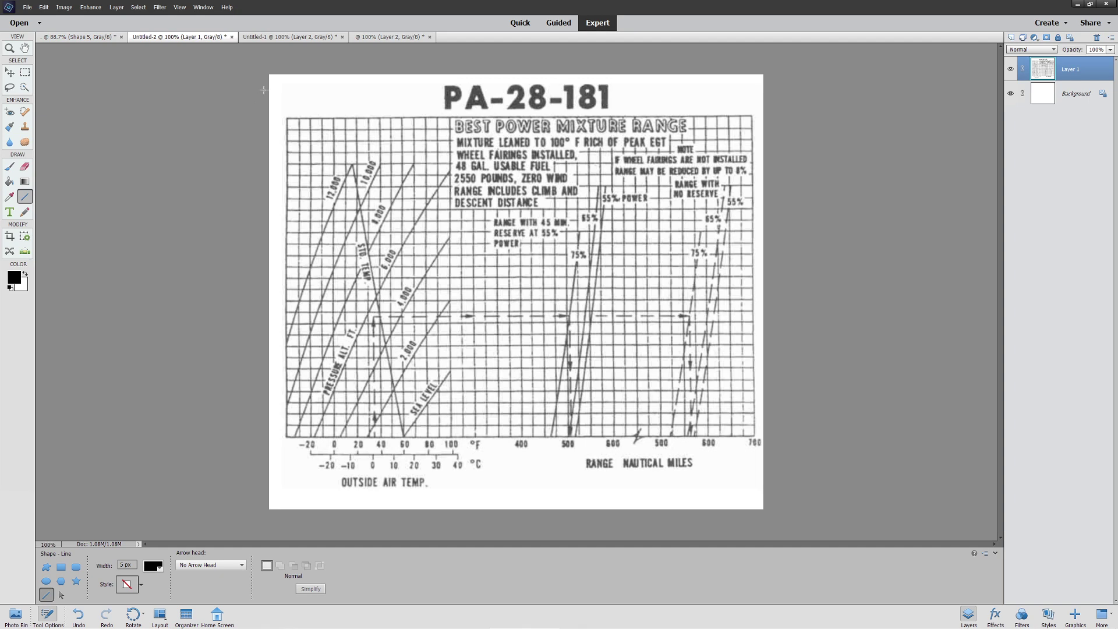
left_click(291, 38)
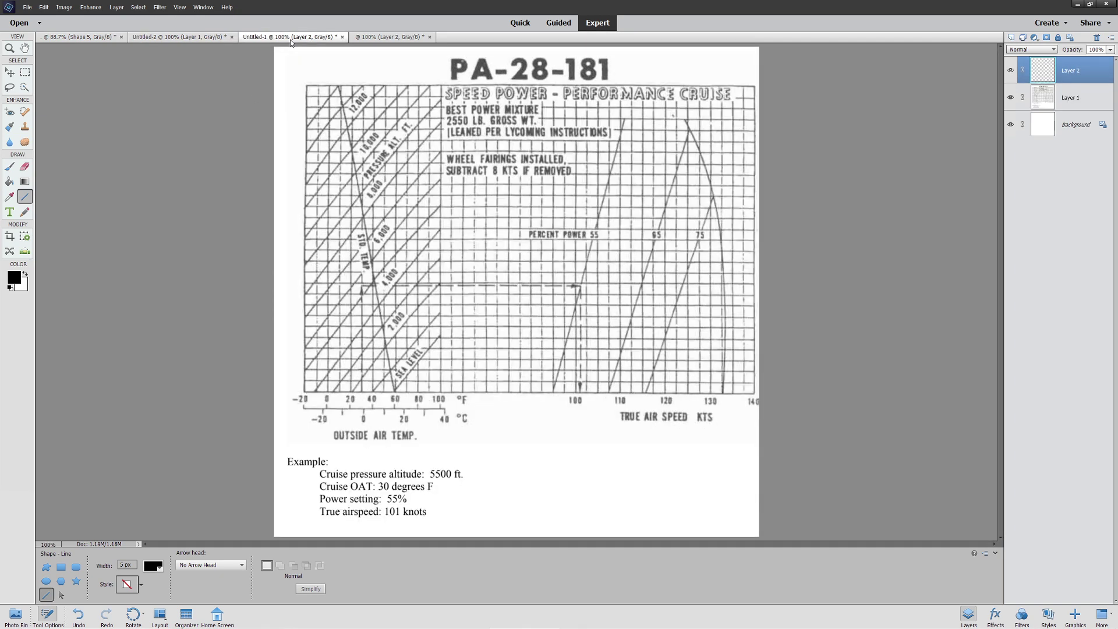
left_click(385, 37)
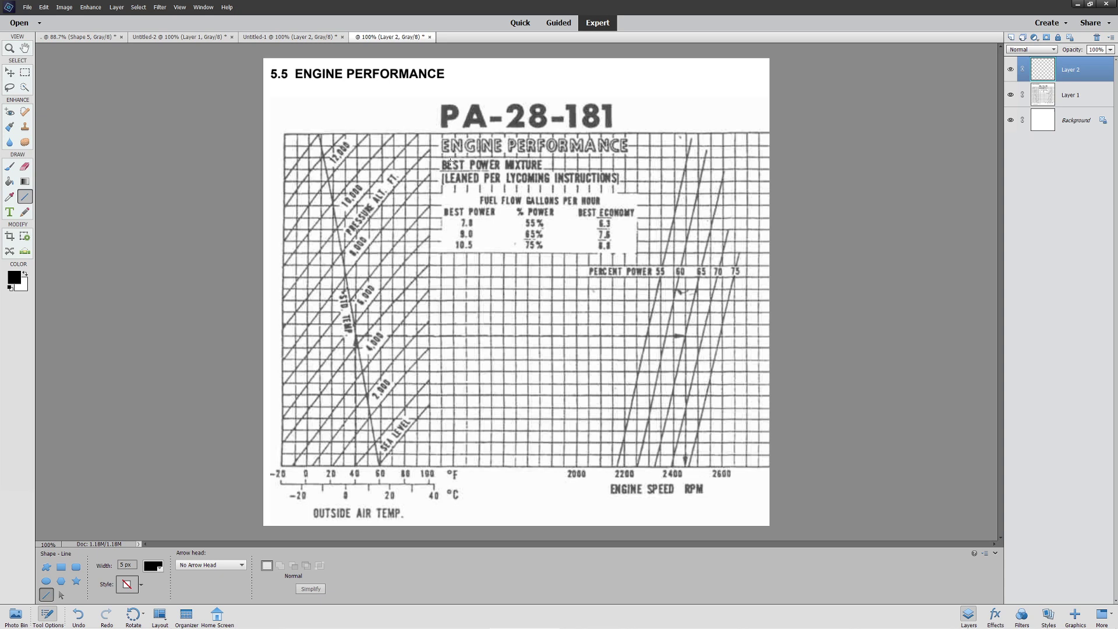
left_click(185, 36)
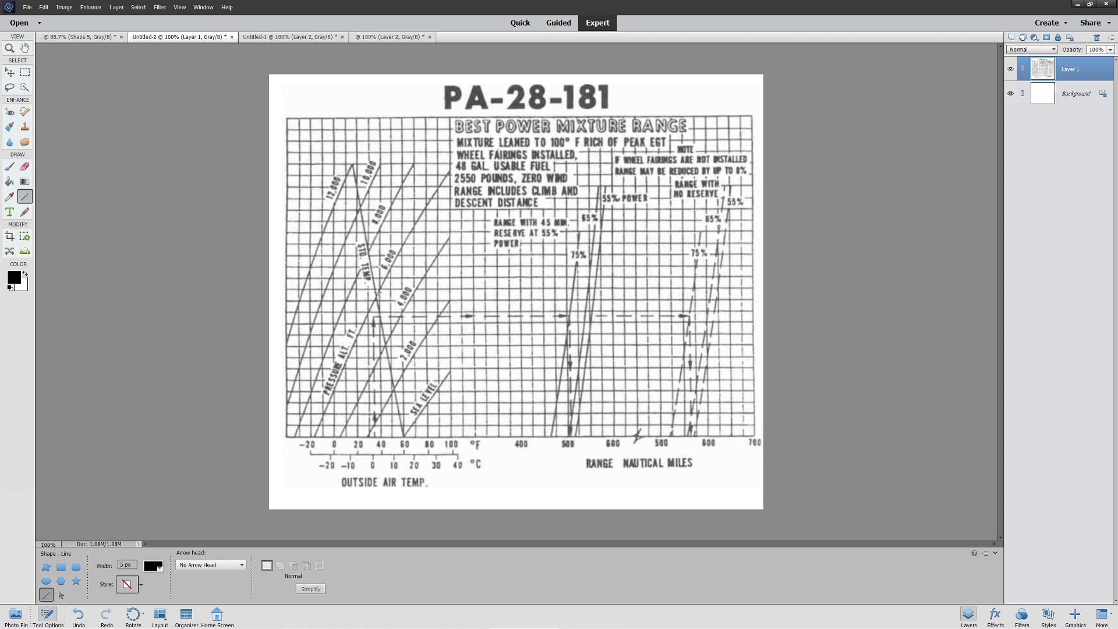
Draw a vertical line up from -10 °C and a horizontal line stretched to the range curves.
left_click_drag(349, 454, 350, 109)
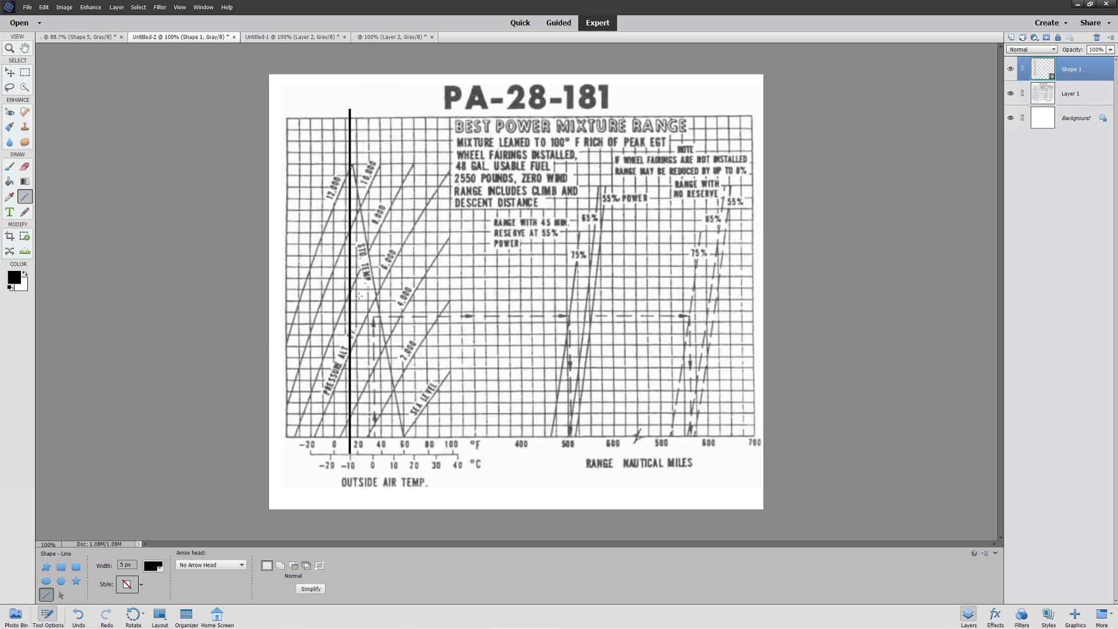
left_click_drag(349, 289, 562, 289)
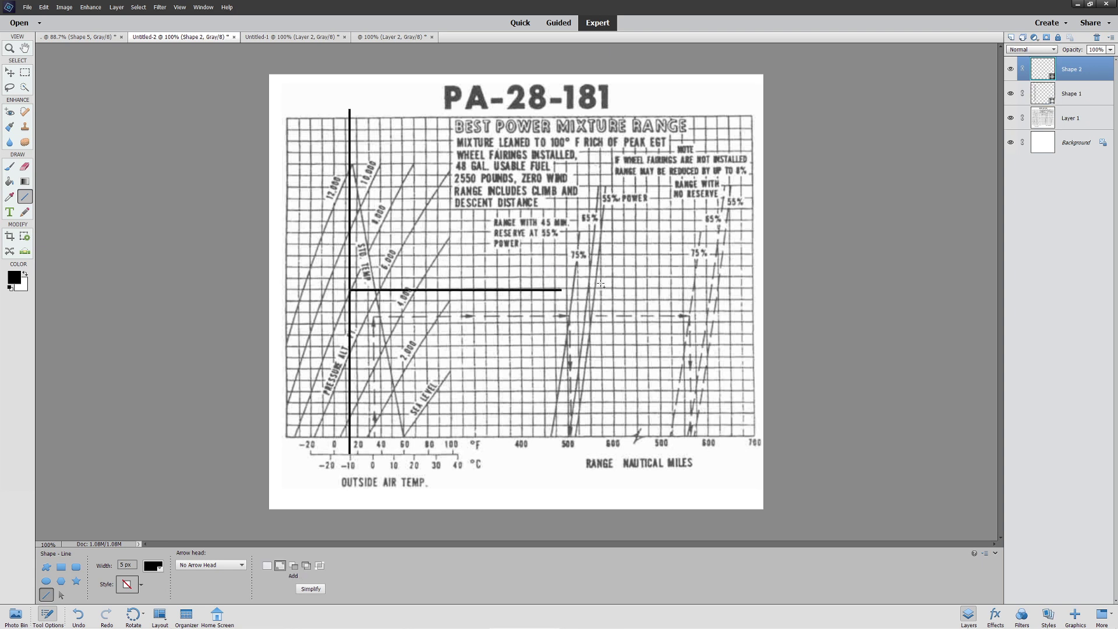
key("ctrl+t")
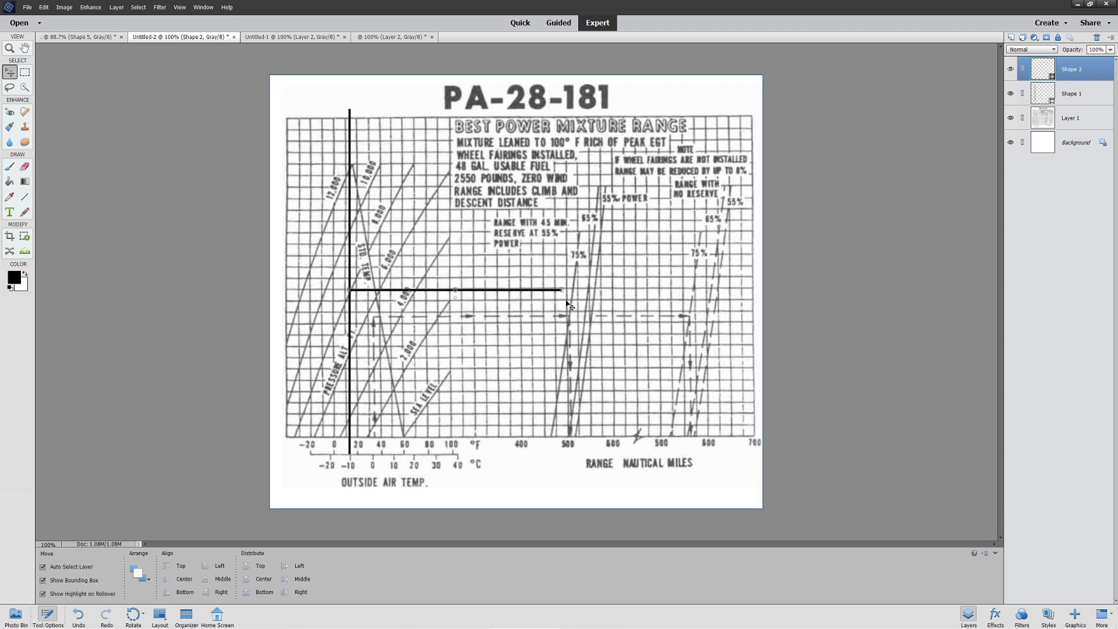
left_click_drag(562, 290, 733, 280)
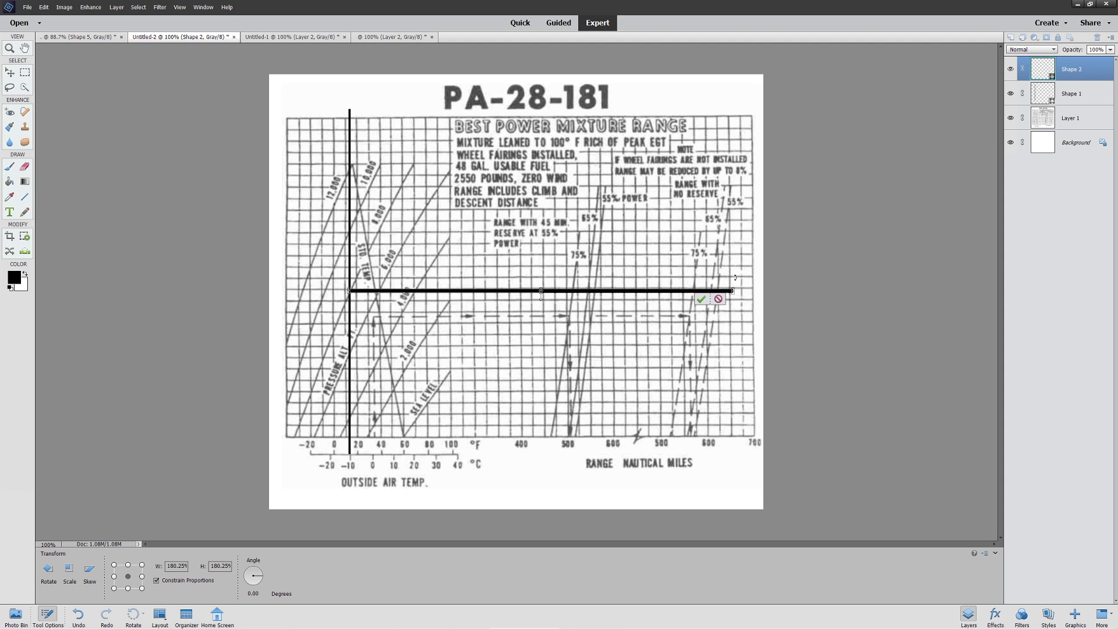
key("Return")
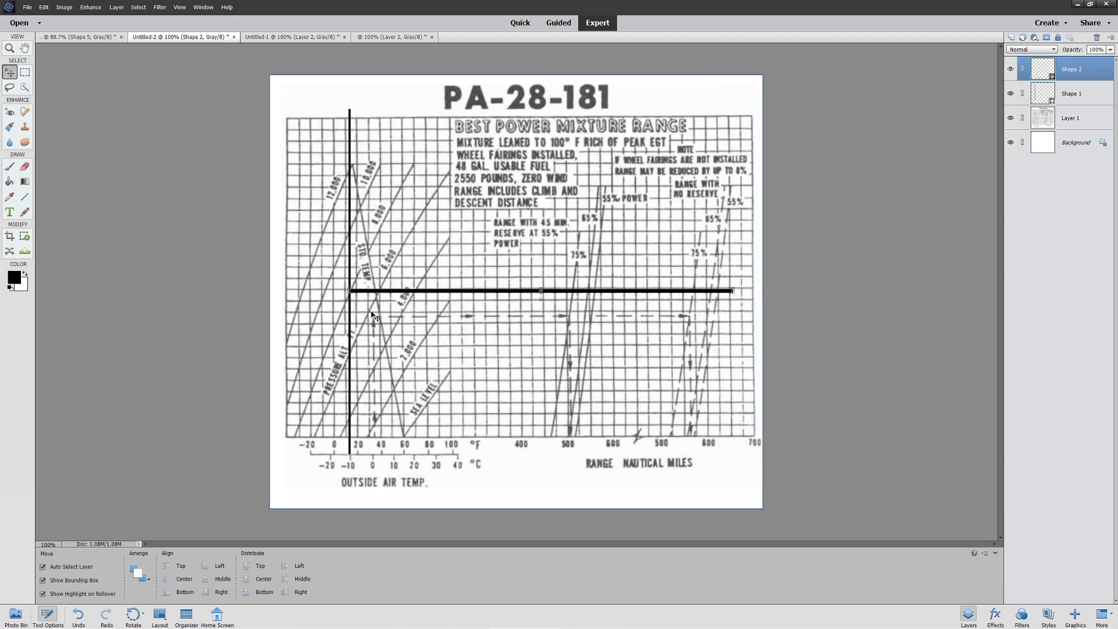
Drop three vertical lines from the horizontal line down to the range axis.
left_click(24, 196)
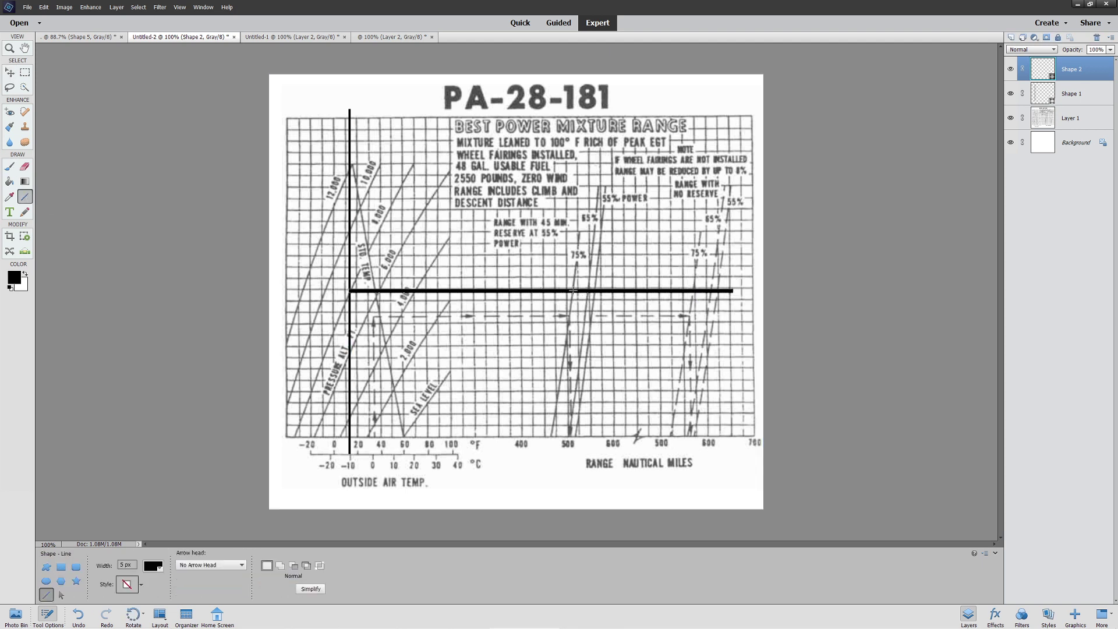
mouse_move(573, 292)
left_mouse_down()
mouse_move(578, 451)
mouse_move(582, 438)
left_mouse_up()
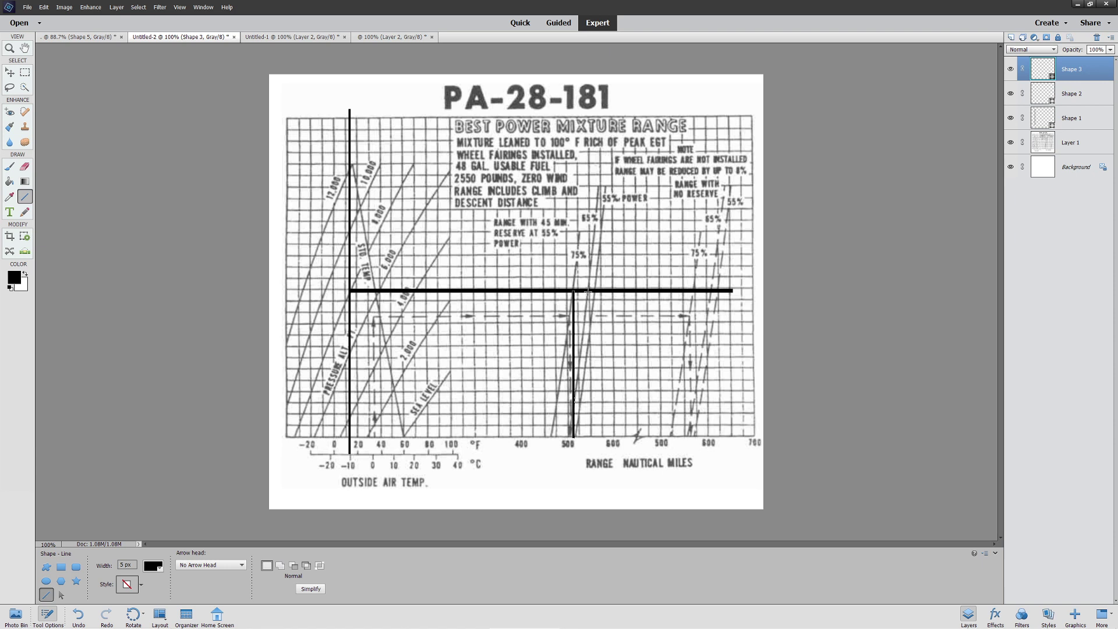
left_click_drag(588, 291, 597, 438)
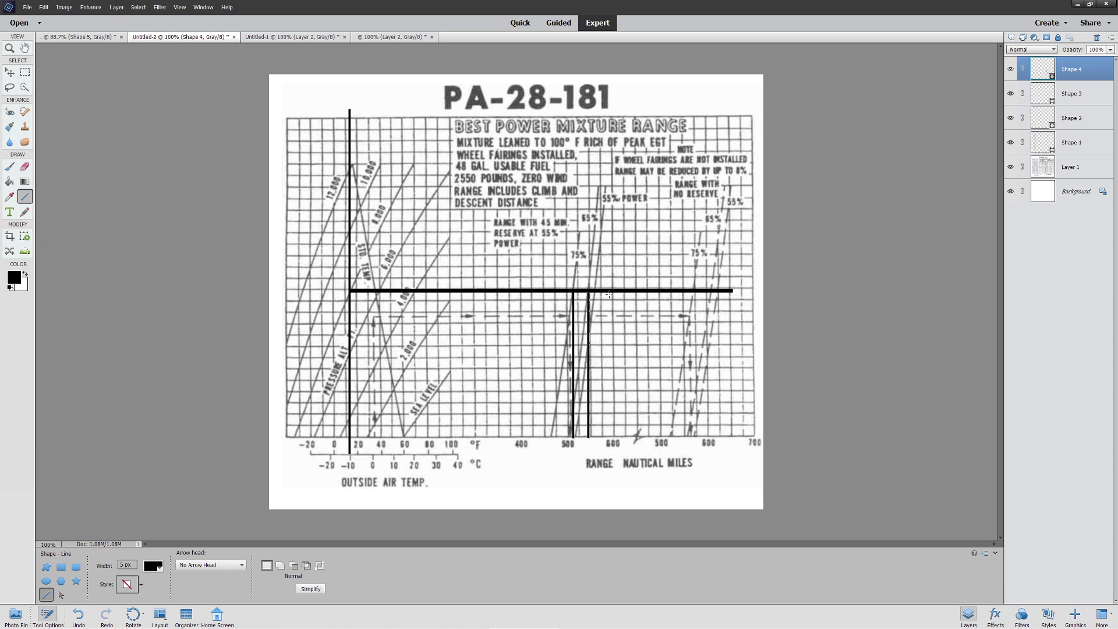
left_click_drag(595, 290, 624, 436)
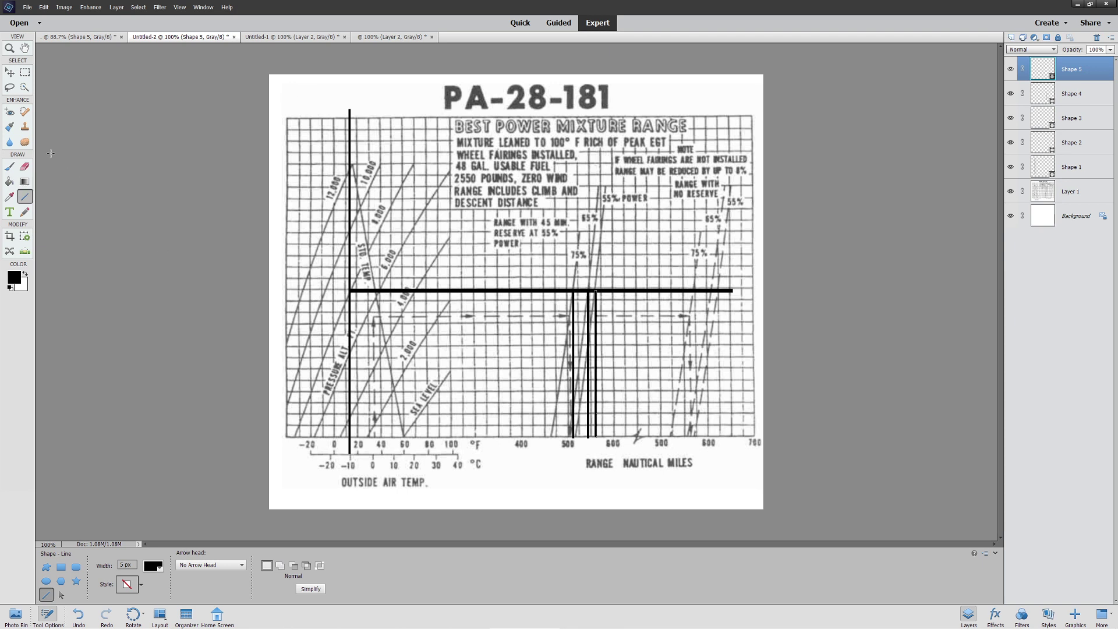
Switch to the Engine Performance chart and reorder the document tabs.
left_click(288, 37)
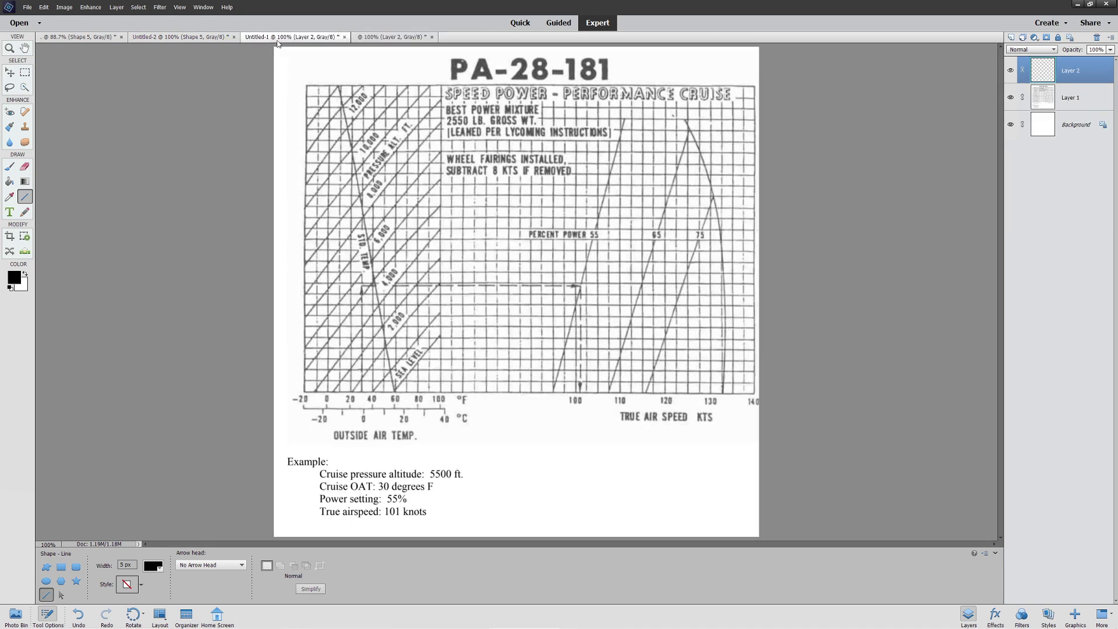
left_click(375, 37)
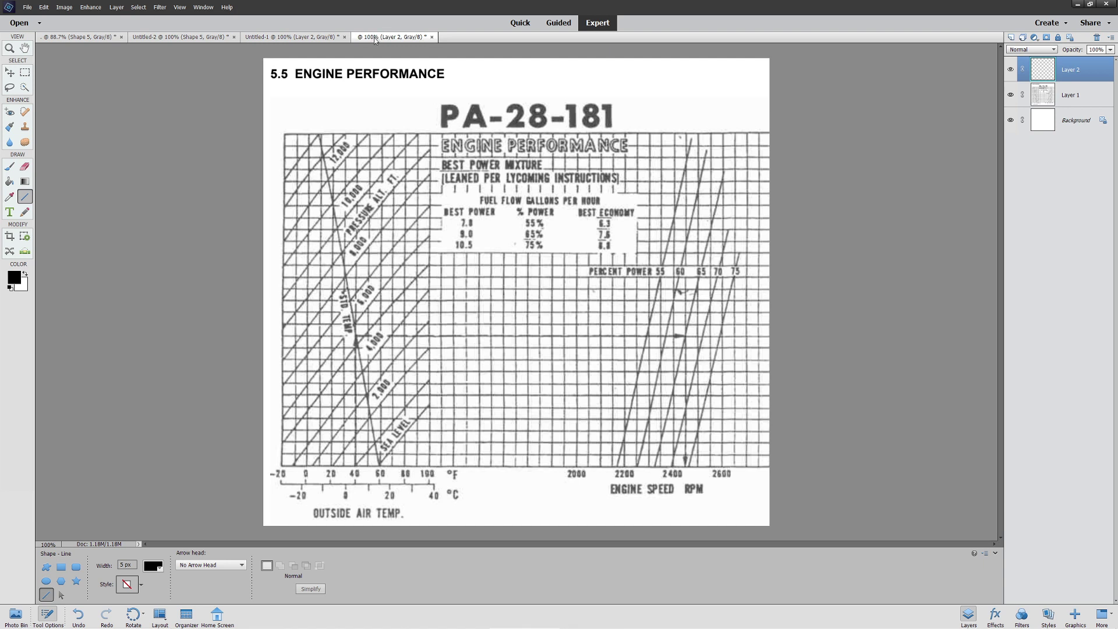
left_click_drag(374, 38, 265, 46)
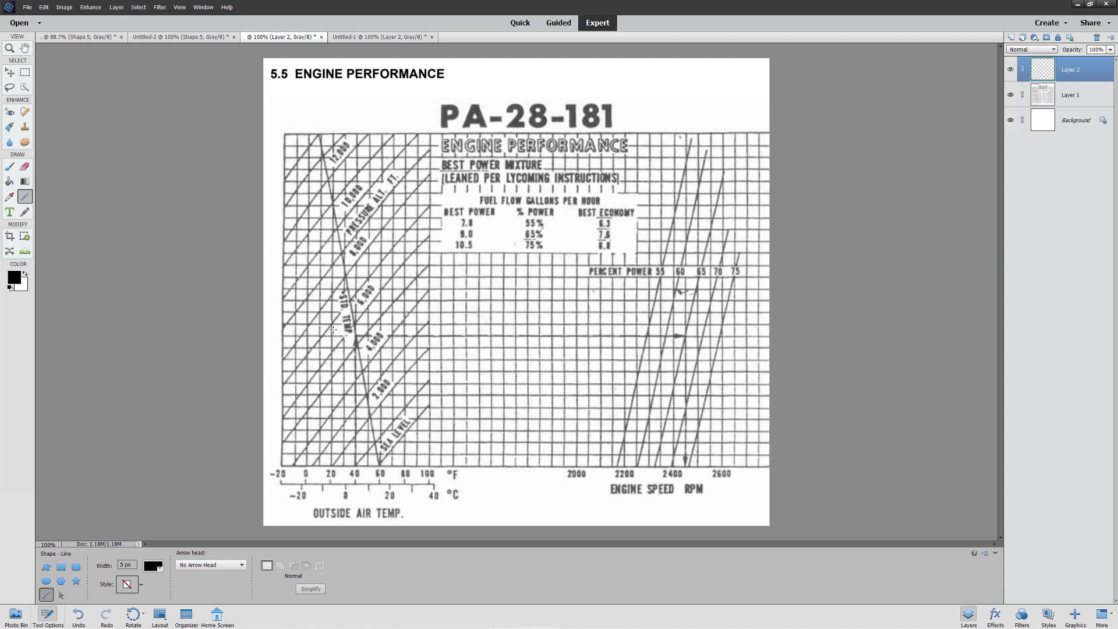
Trace lines from outside air temperature across to the RPM lines and down to engine speed.
left_click_drag(346, 485, 367, 277)
key("ctrl+z")
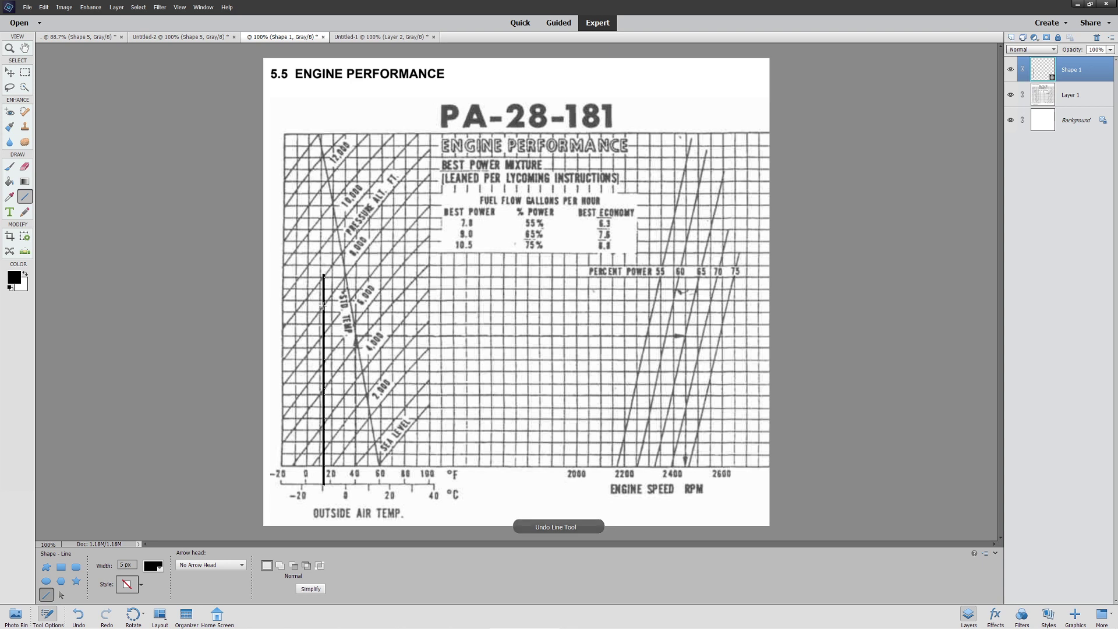
left_click_drag(324, 307, 773, 320)
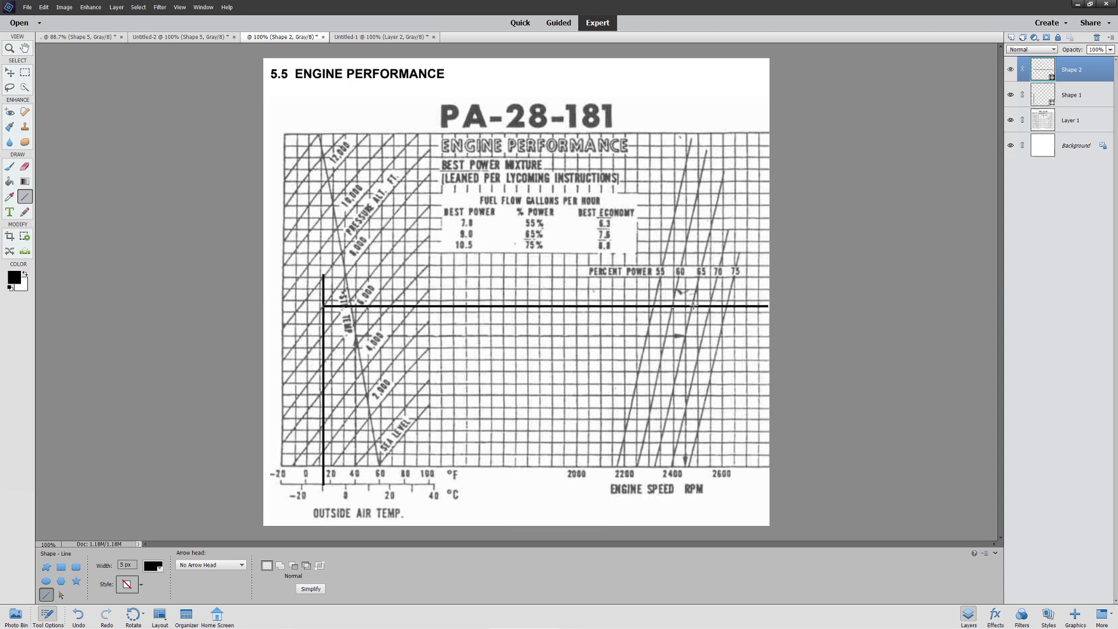
left_click_drag(692, 307, 707, 470)
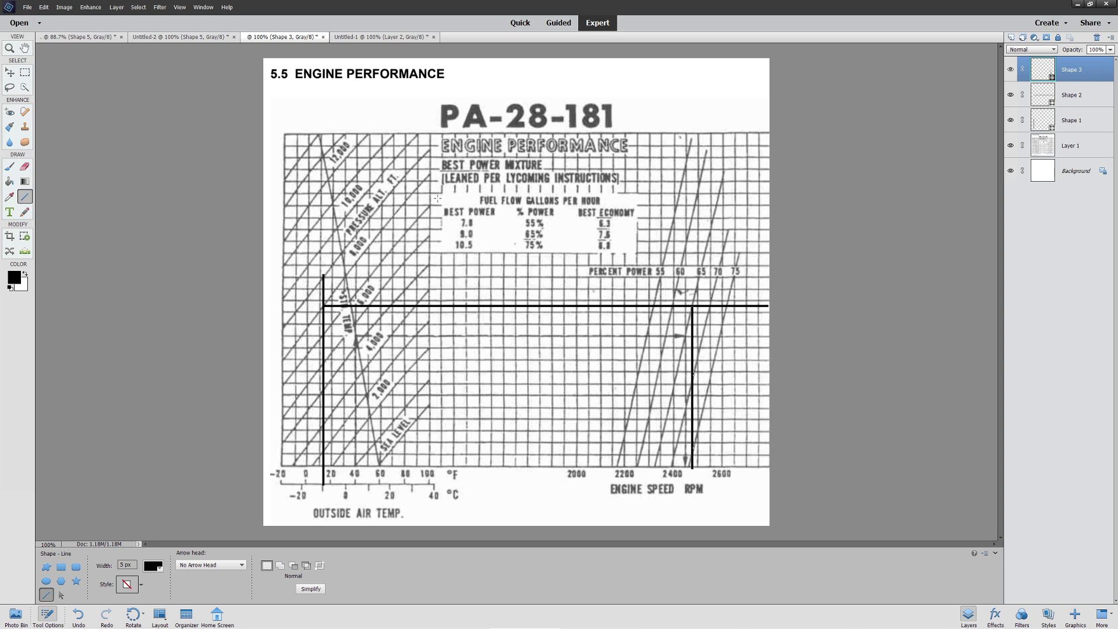
left_click(343, 37)
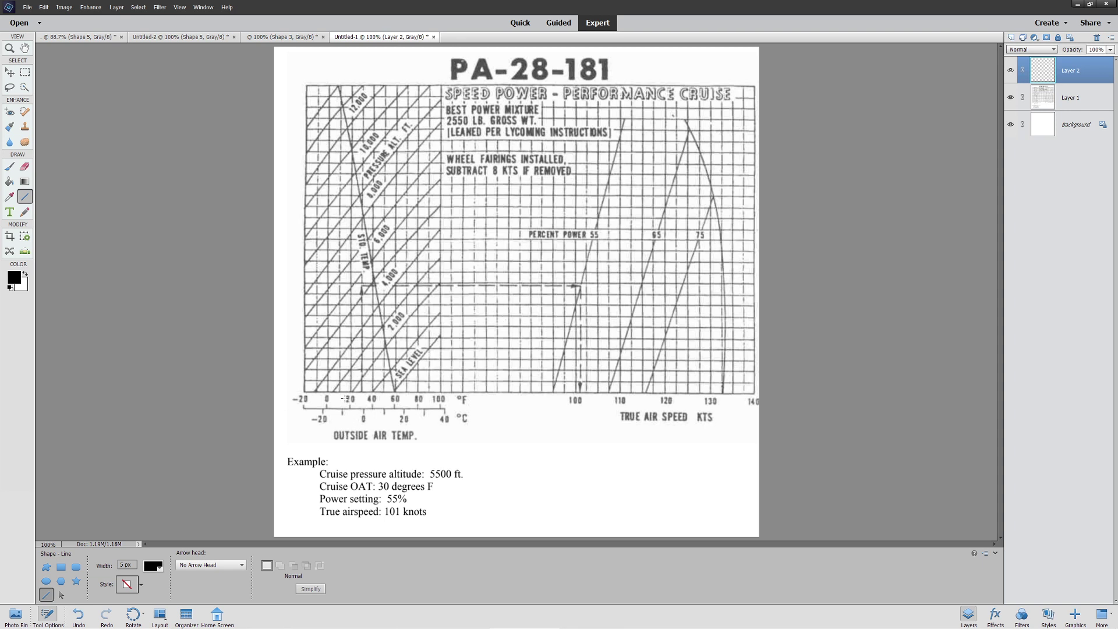
Draw vertical, horizontal and vertical guide lines on the Speed Power chart down to about 117 knots.
mouse_move(341, 411)
left_mouse_down()
mouse_move(383, 103)
mouse_move(386, 138)
left_mouse_up()
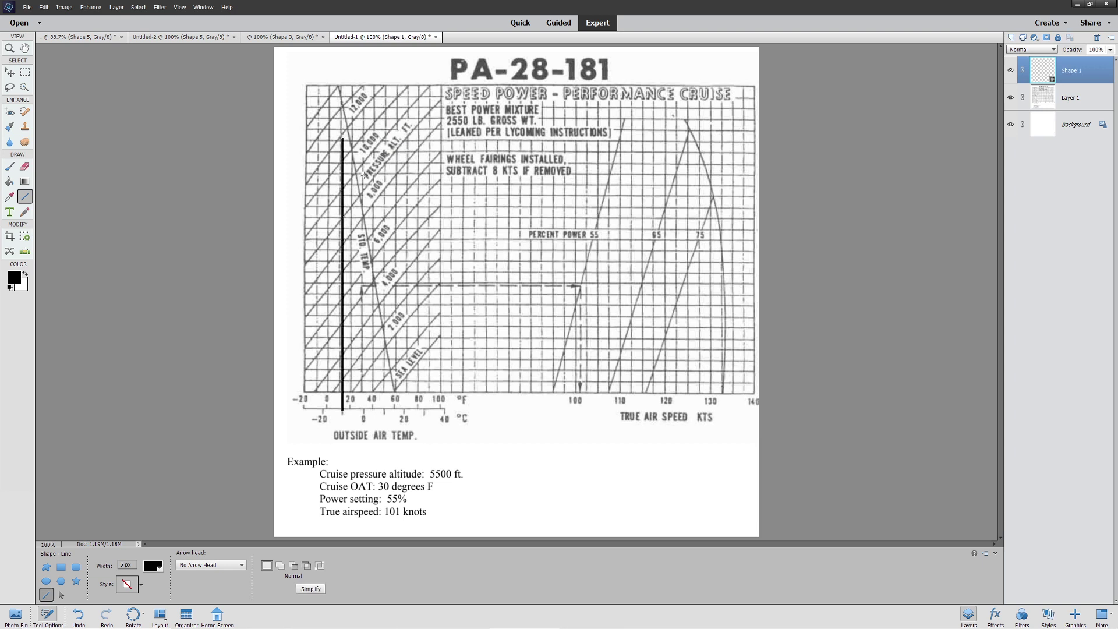
left_click_drag(343, 240, 731, 250)
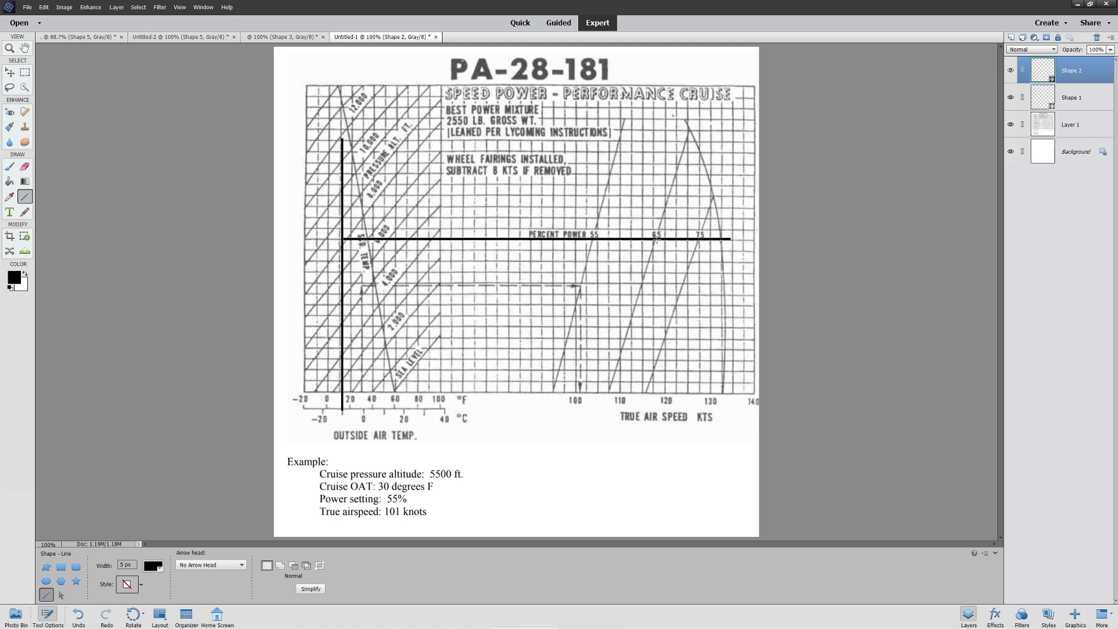
left_click_drag(654, 239, 654, 398)
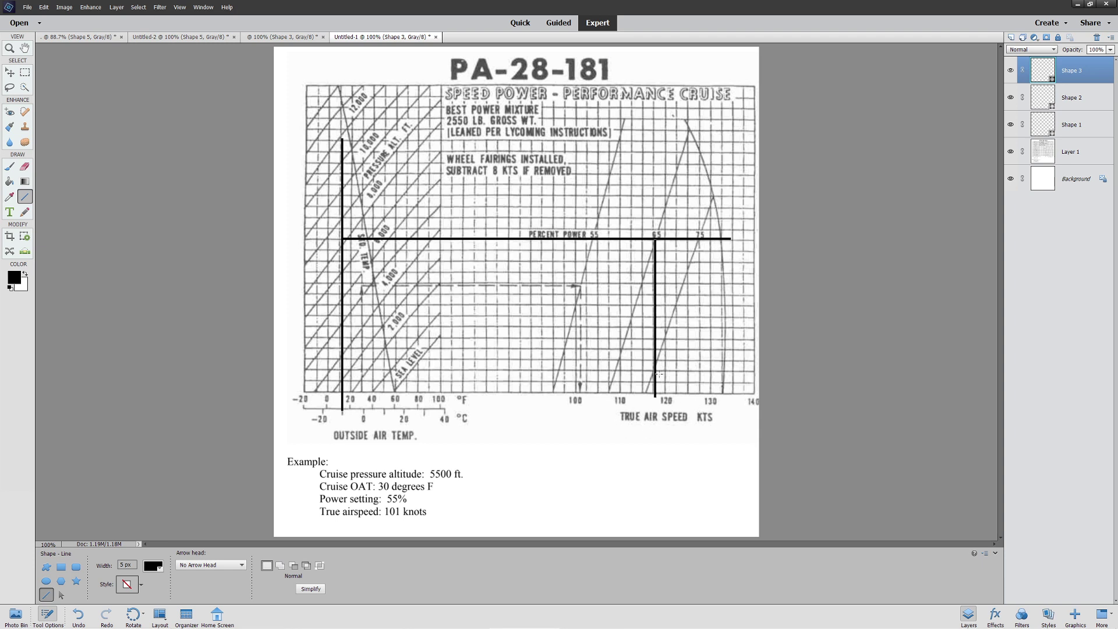
key("ctrl+shift+Tab")
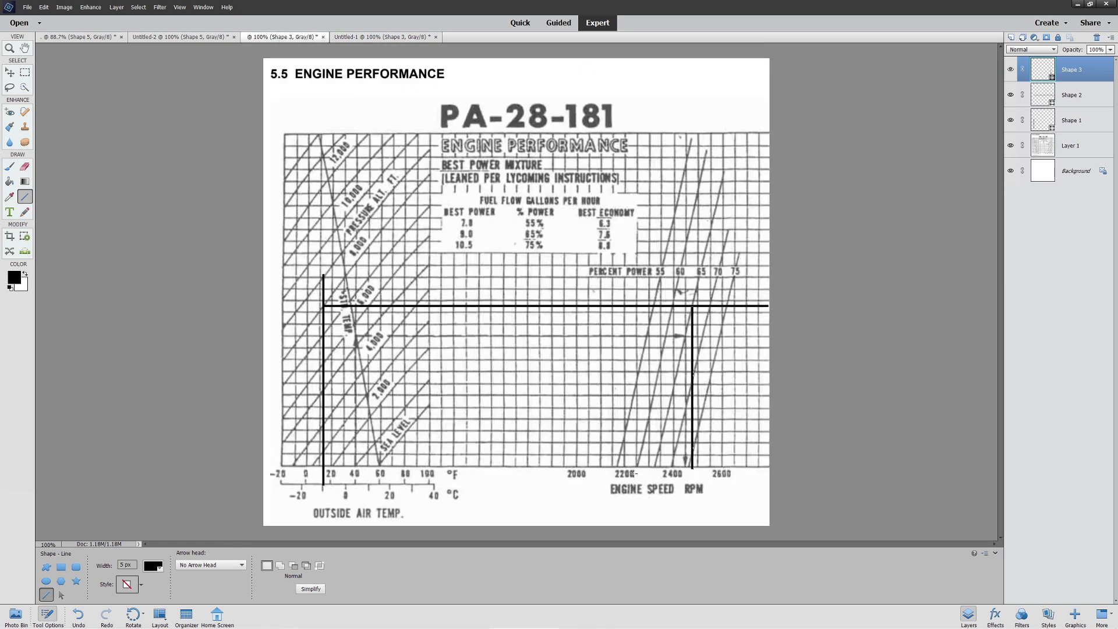
Cycle between the chart documents and bring Calculator to the front.
left_click(197, 41)
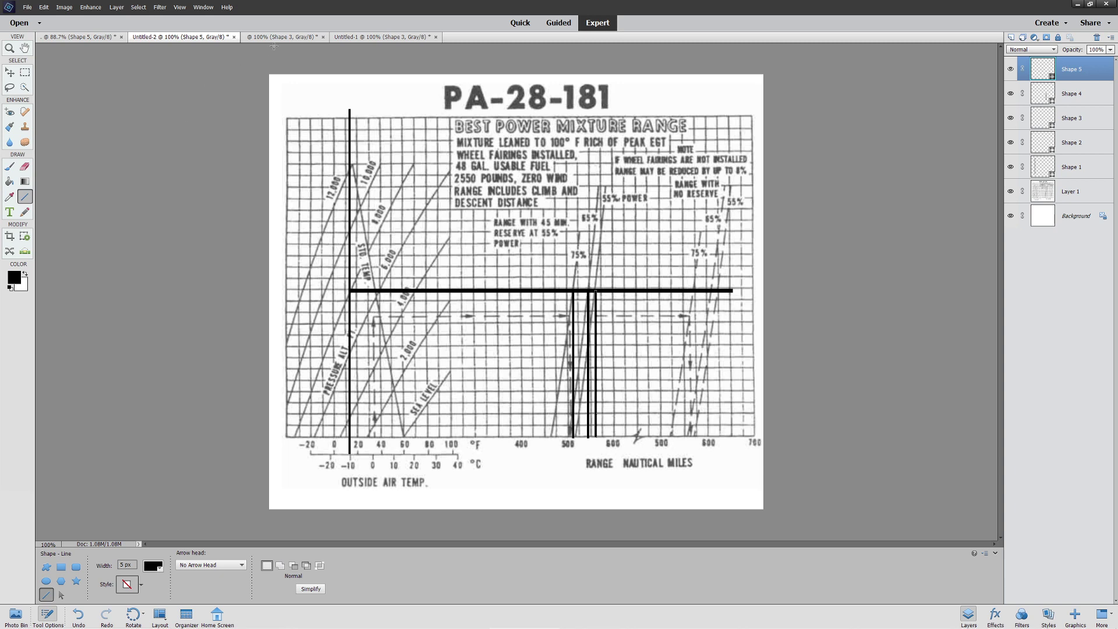
key("ctrl+Tab")
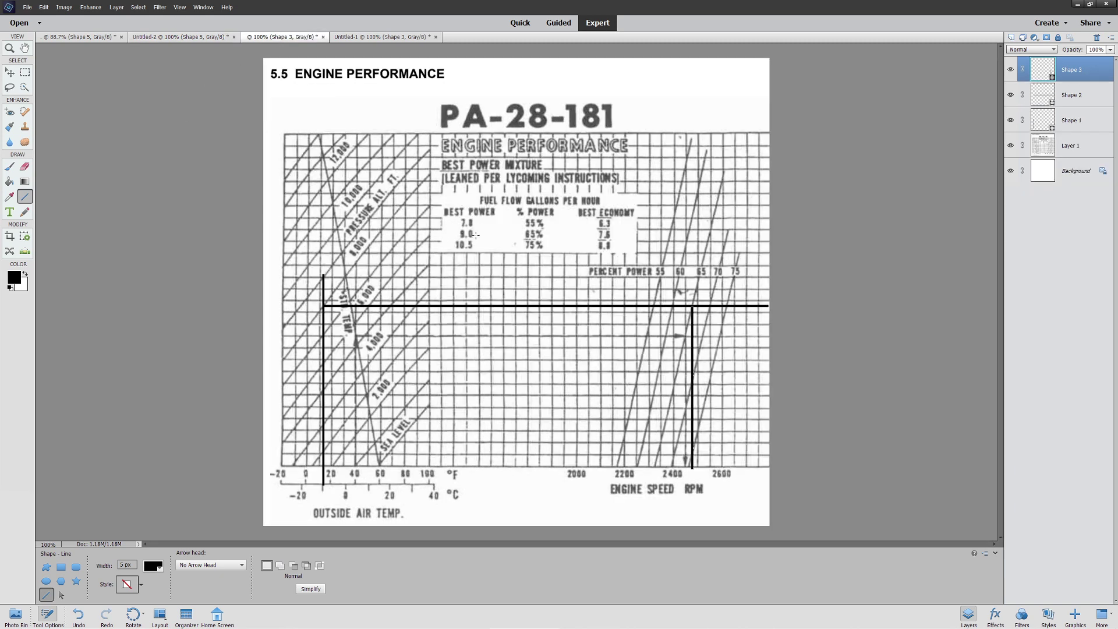
key("alt+Tab")
Compute 26 ÷ 9 × 117 = 338 and copy the result.
type("26/")
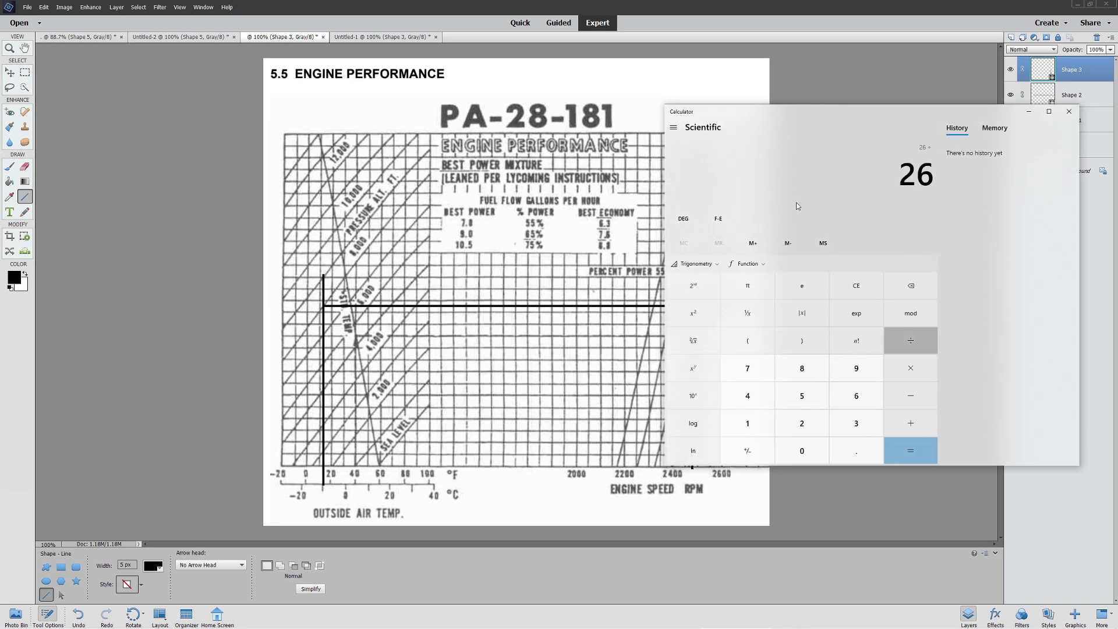
type("9")
key("Return")
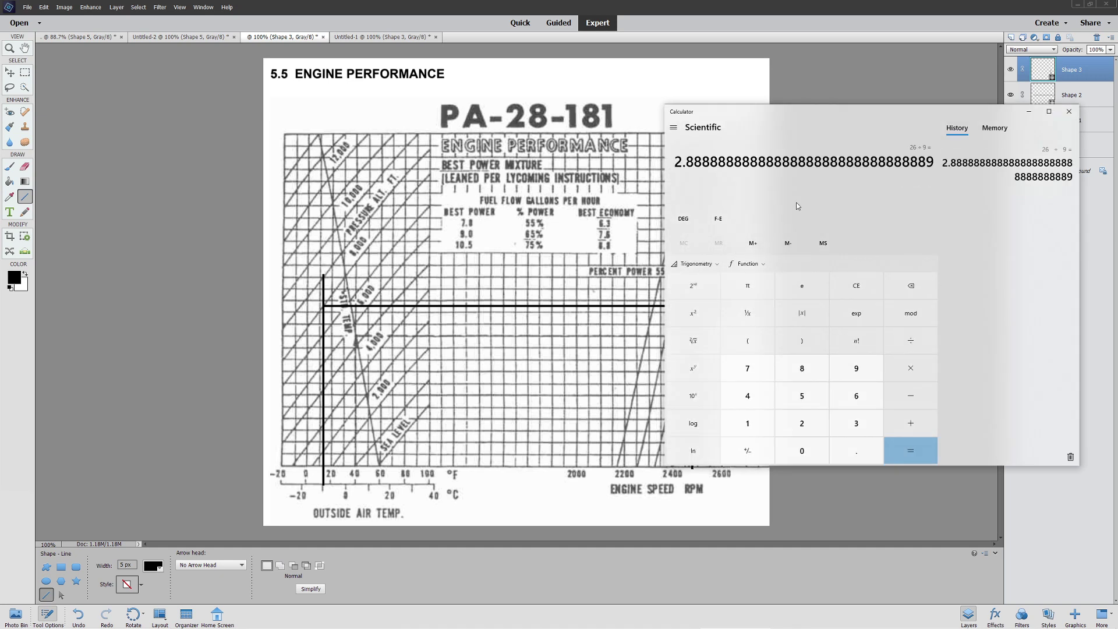
left_click_drag(785, 113, 861, 101)
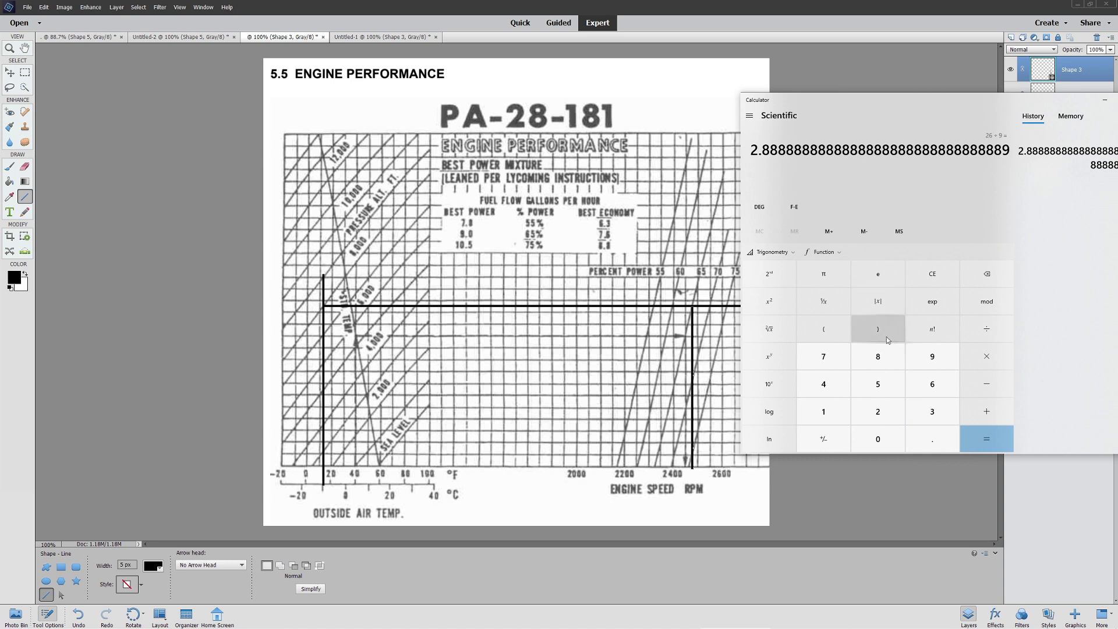
type("*")
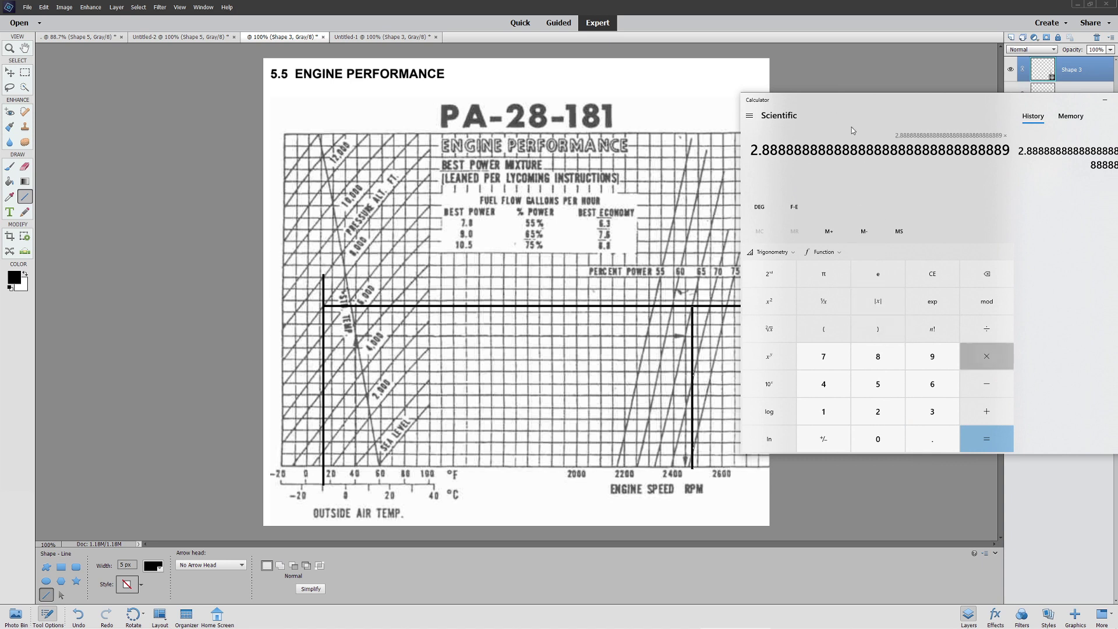
type("117")
key("Return")
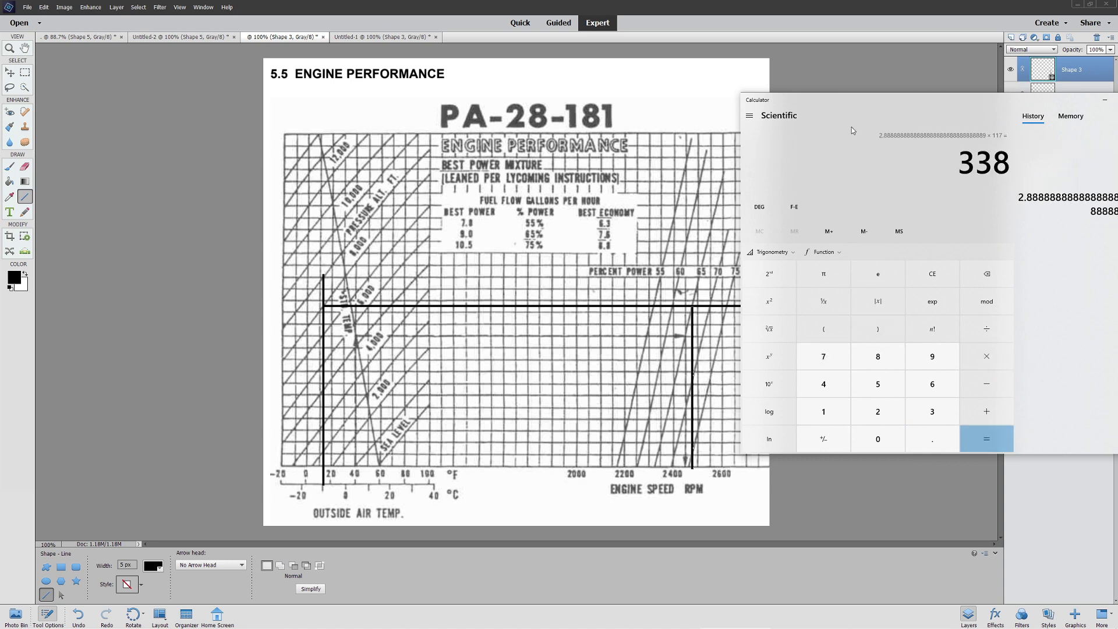
key("ctrl+c")
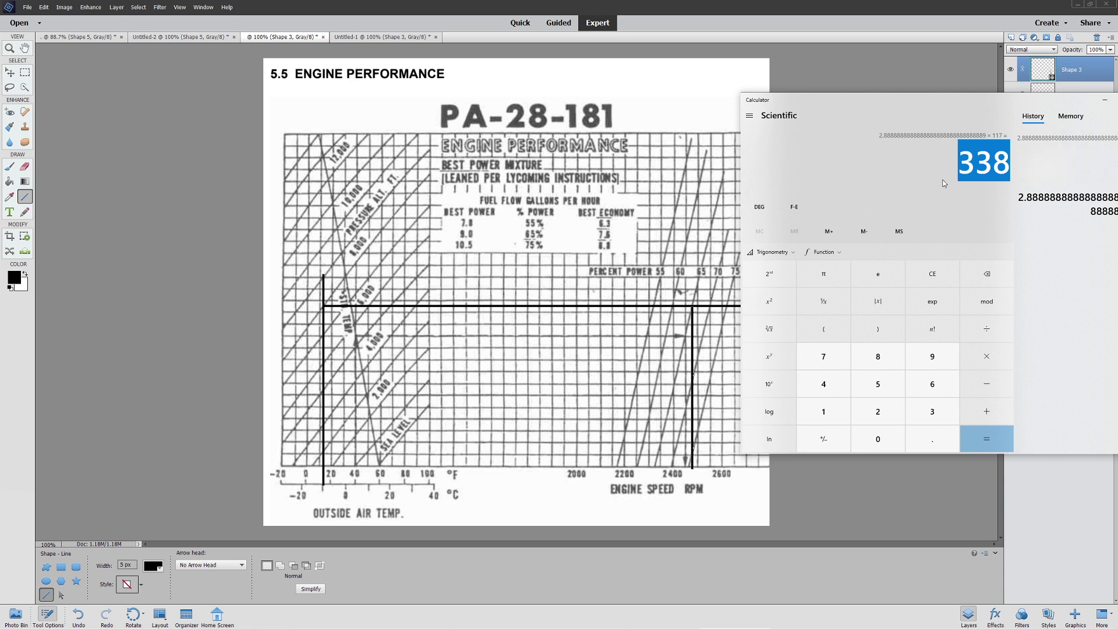